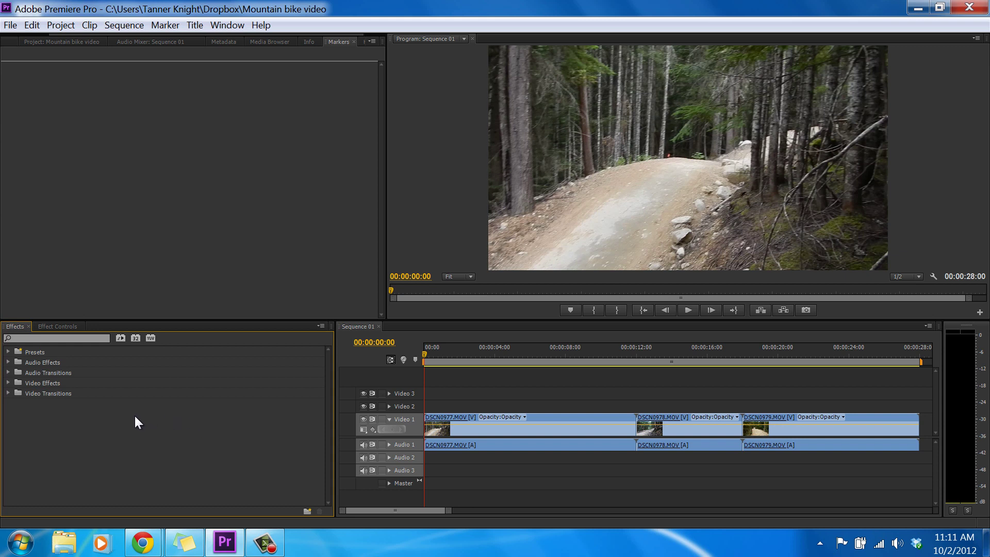
Step: Expand Video Transitions, then switch to the FilmImpact.net page in Chrome
left_click(8, 394)
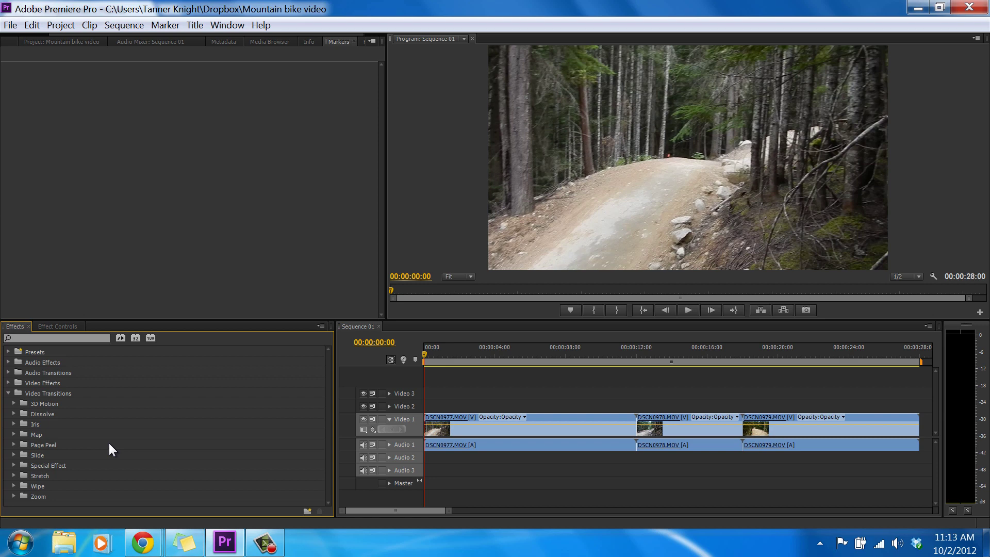
mouse_move(142, 542)
left_click(227, 493)
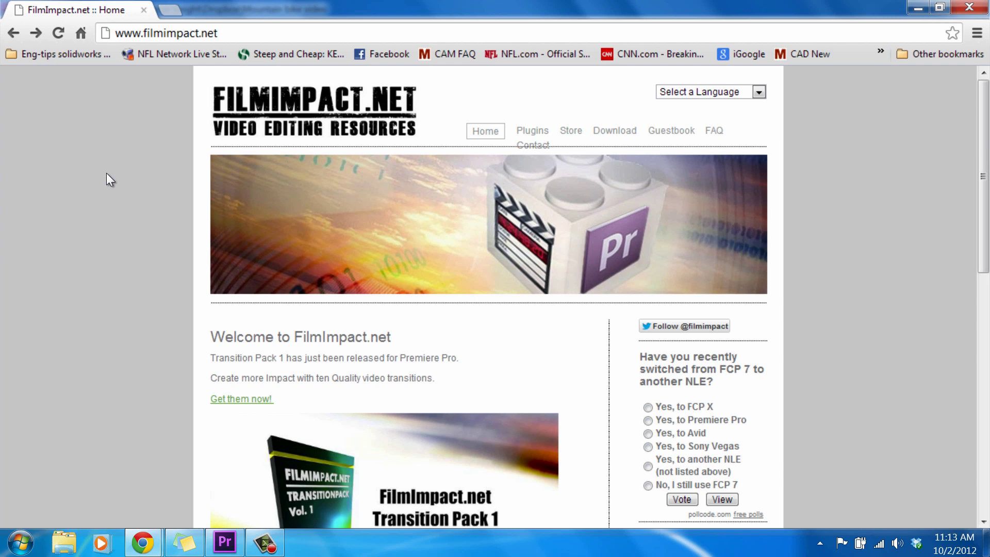
Step: Go to FilmImpact.net's Download page and scroll to the Transition Pack 1 Demo 2.0.3
scroll(106, 174, "down", 6)
scroll(107, 173, "up", 6)
left_click(620, 135)
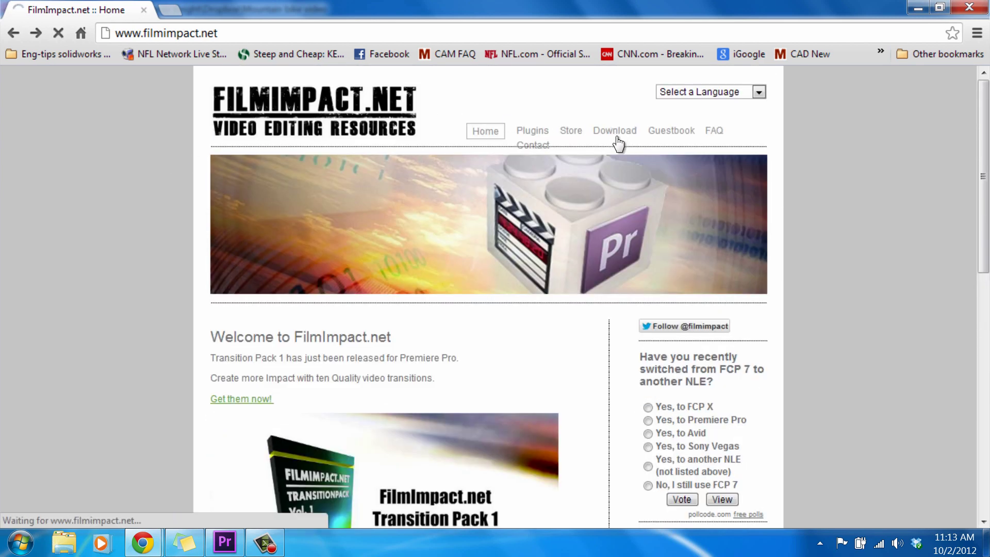
scroll(575, 218, "down", 3)
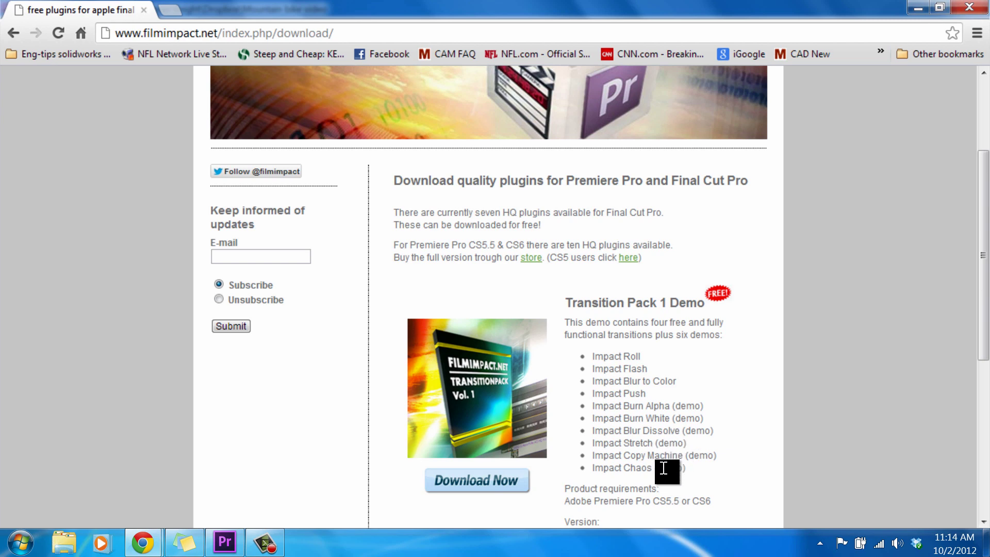
scroll(659, 450, "down", 2)
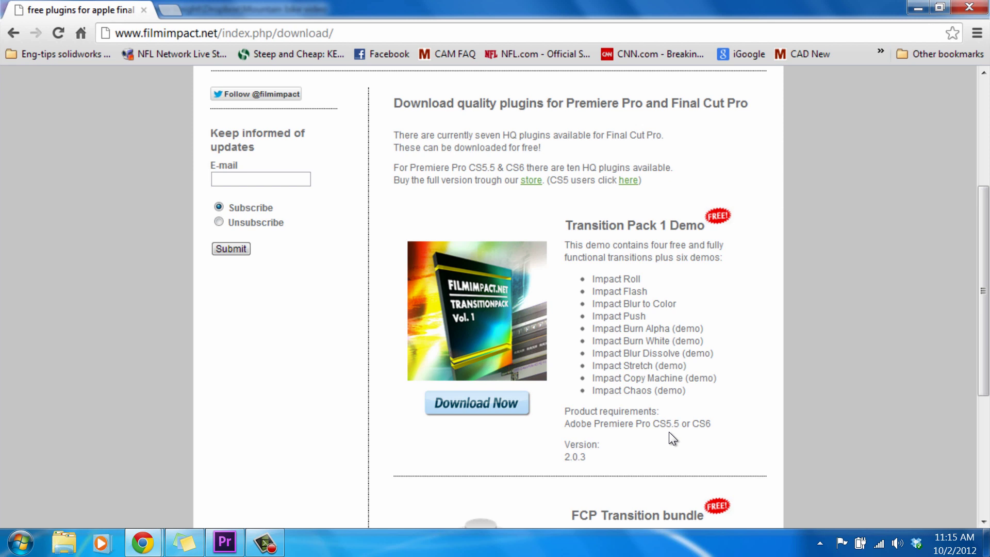
Step: Download TransitionPack1Demo.ZXP with the Download Now button
left_click(480, 405)
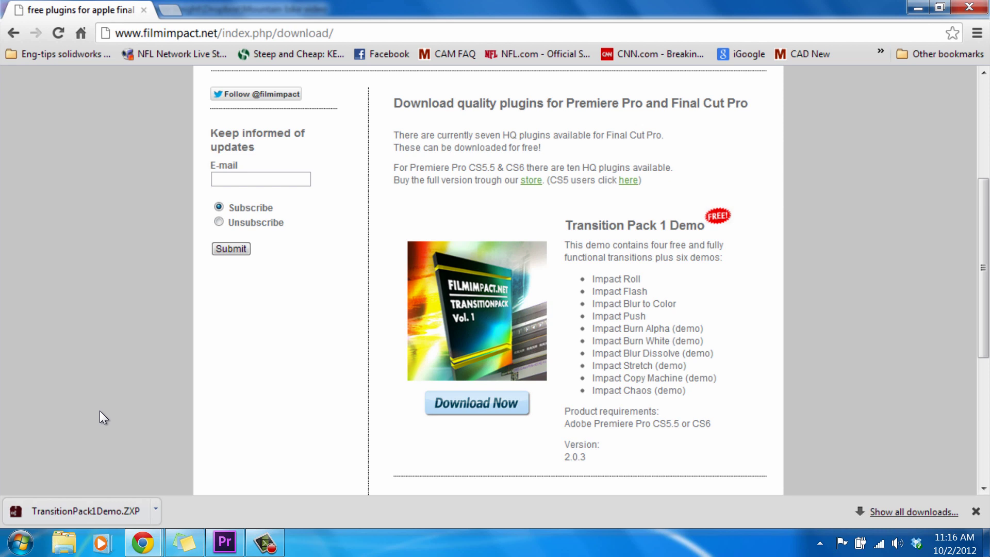
Step: Open TransitionPack1Demo.ZXP, accept its license, confirm the success message, and close Extension Manager
left_click(100, 512)
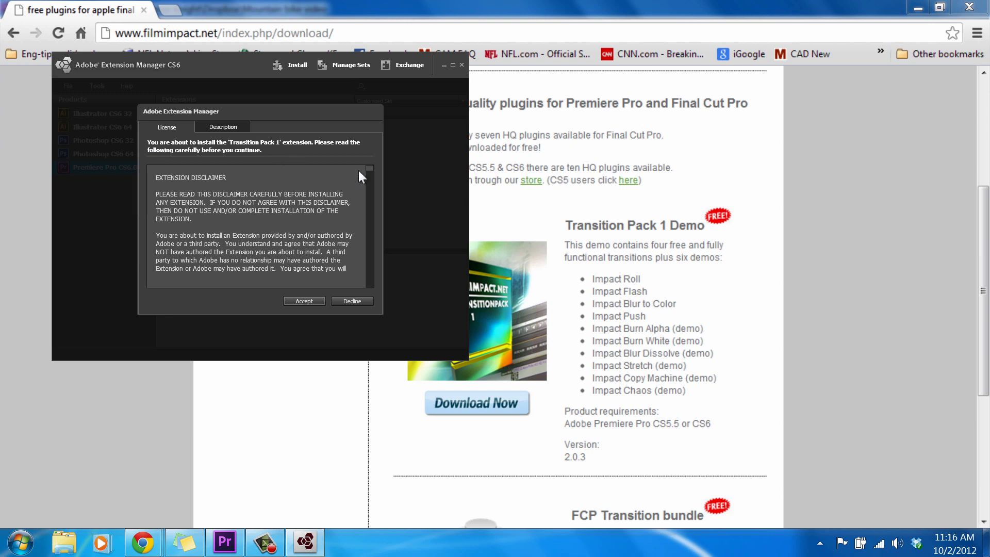
left_click_drag(371, 169, 376, 292)
left_click(216, 129)
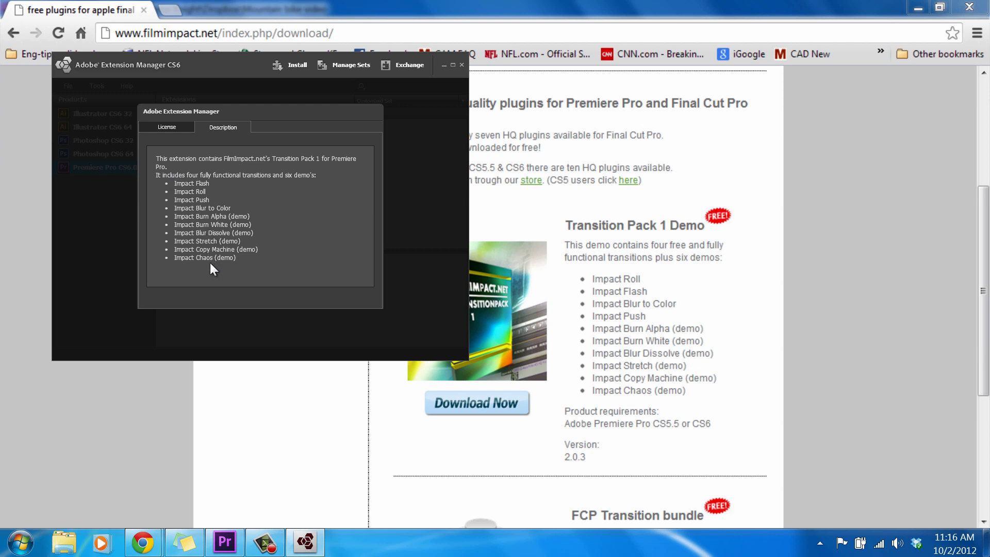
left_click(168, 129)
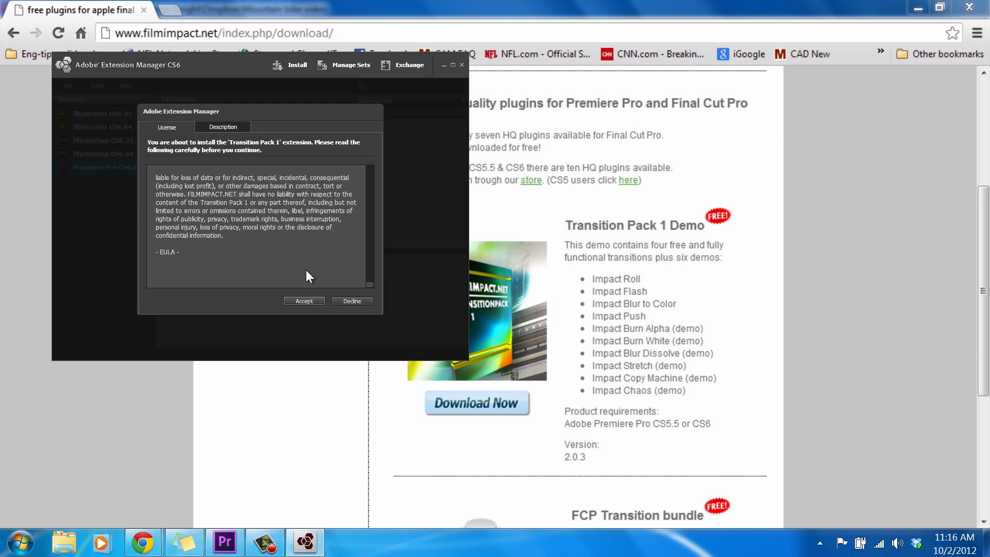
left_click(302, 299)
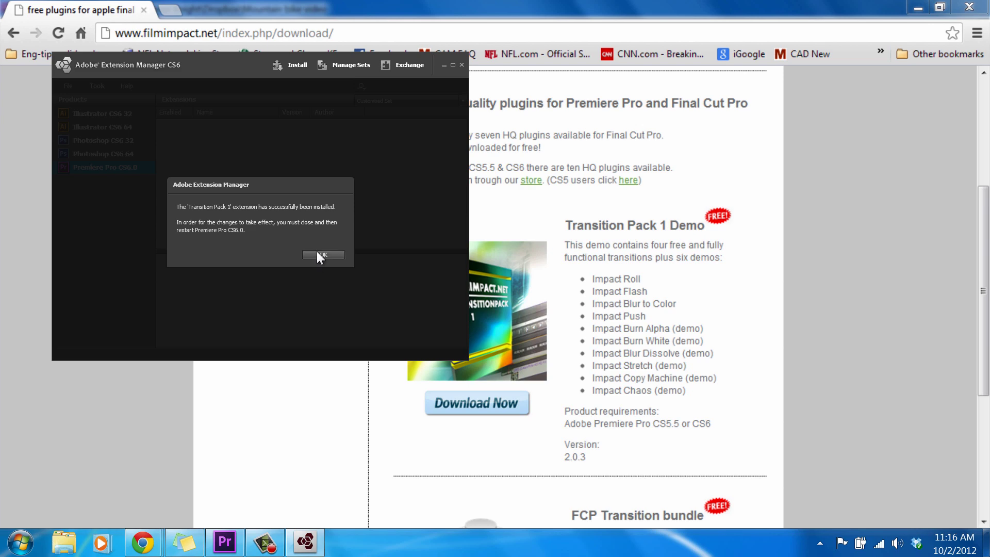
left_click(316, 253)
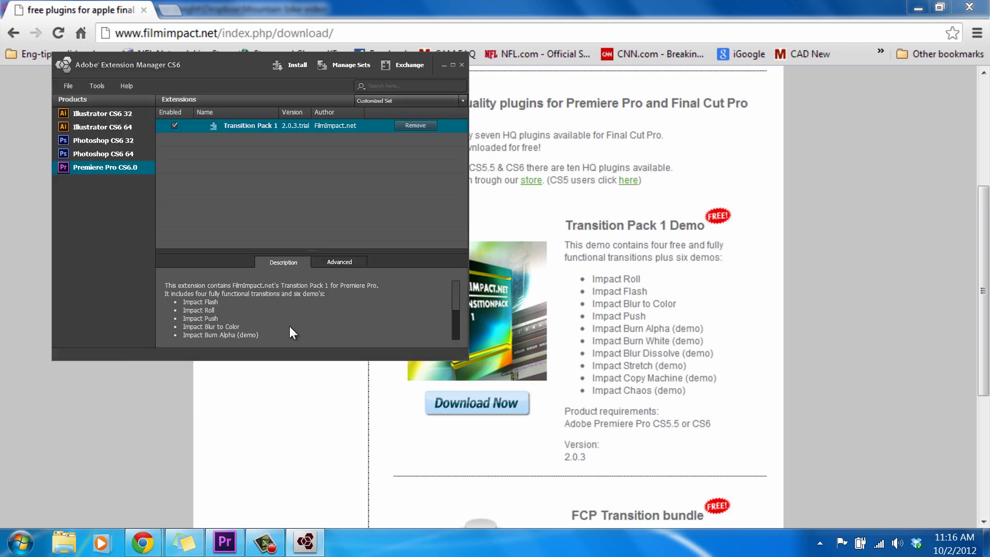
left_click(462, 64)
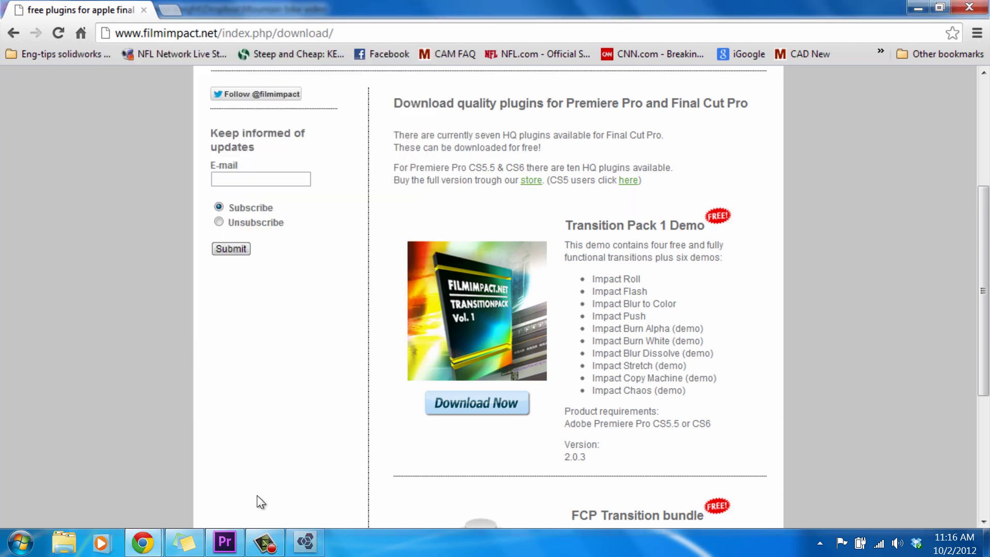
Step: Relaunch Premiere Pro with the Mountain bike video project and expand Video Transitions > FilmImpact.net
left_click(225, 541)
left_click(969, 8)
left_click(17, 550)
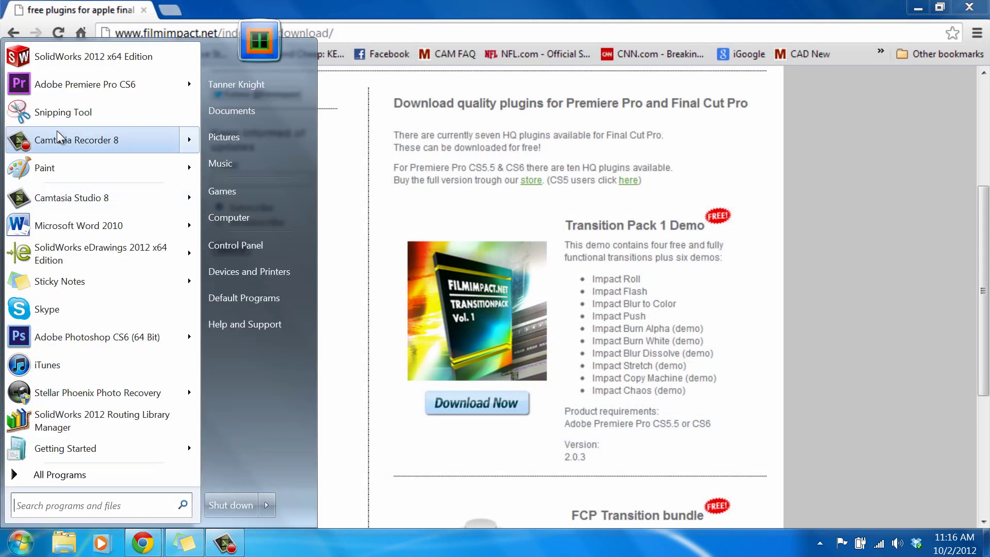
left_click(78, 81)
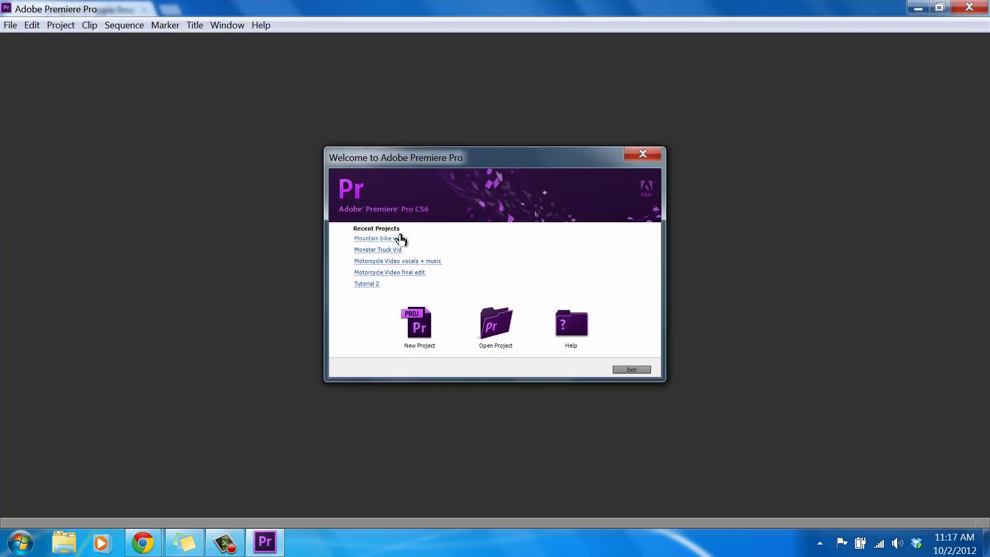
left_click(400, 239)
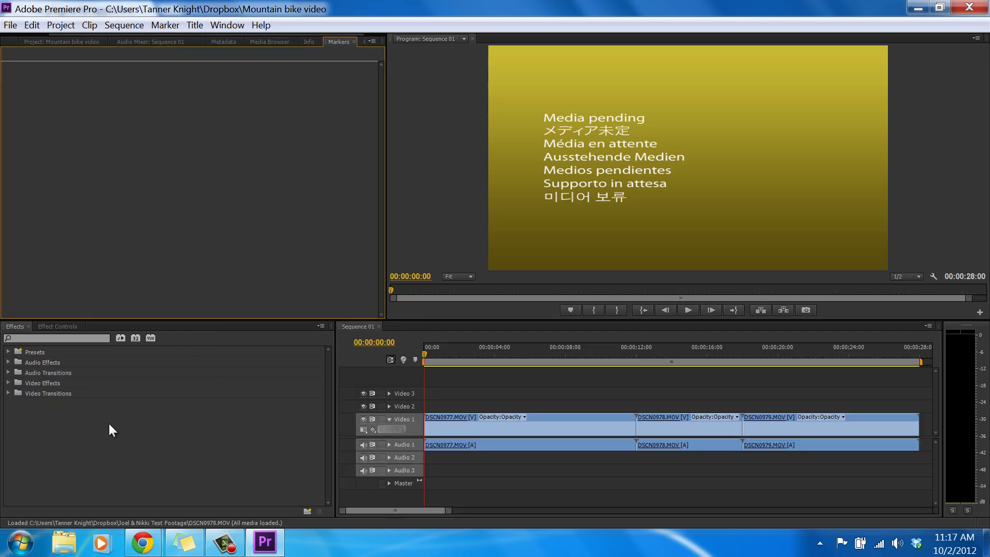
left_click(8, 391)
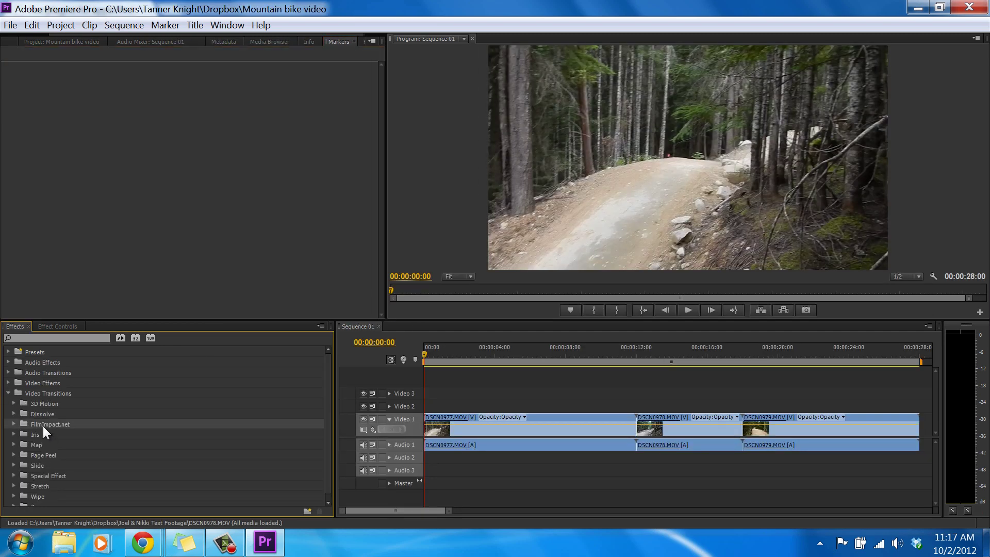
left_click(10, 422)
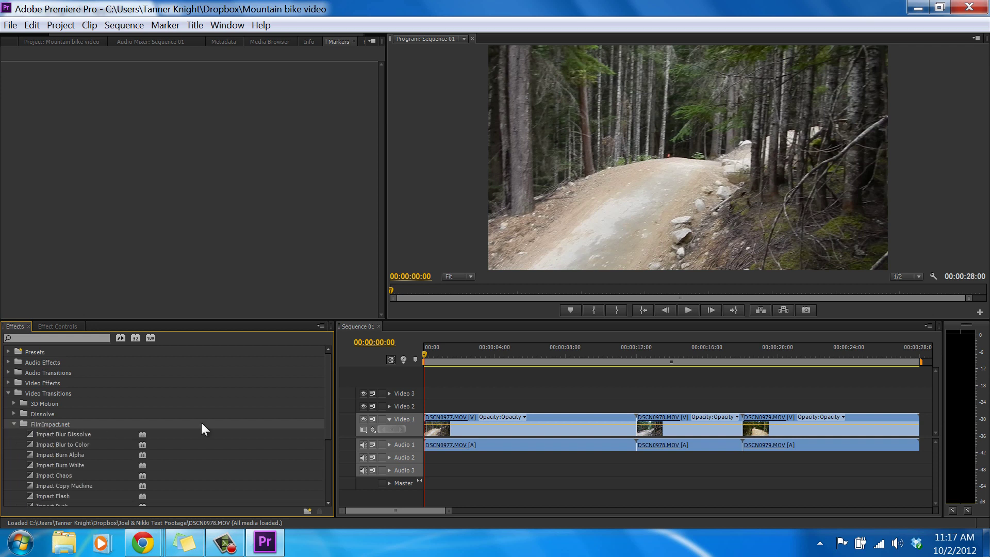
left_click_drag(327, 387, 323, 414)
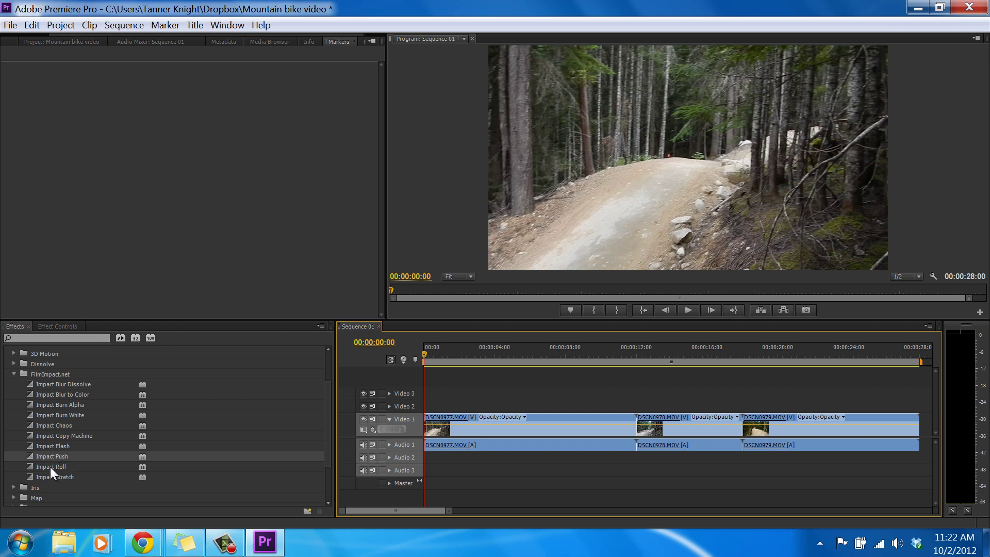
left_click(51, 467)
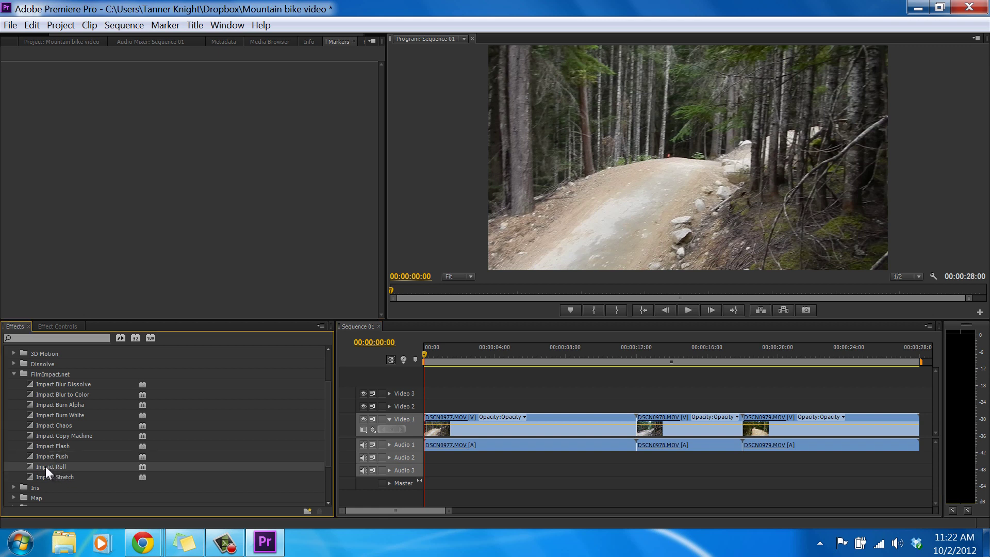
Step: Apply Impact Roll at the DSCN0977/DSCN0978 cut and play it back
left_click_drag(45, 467, 632, 425)
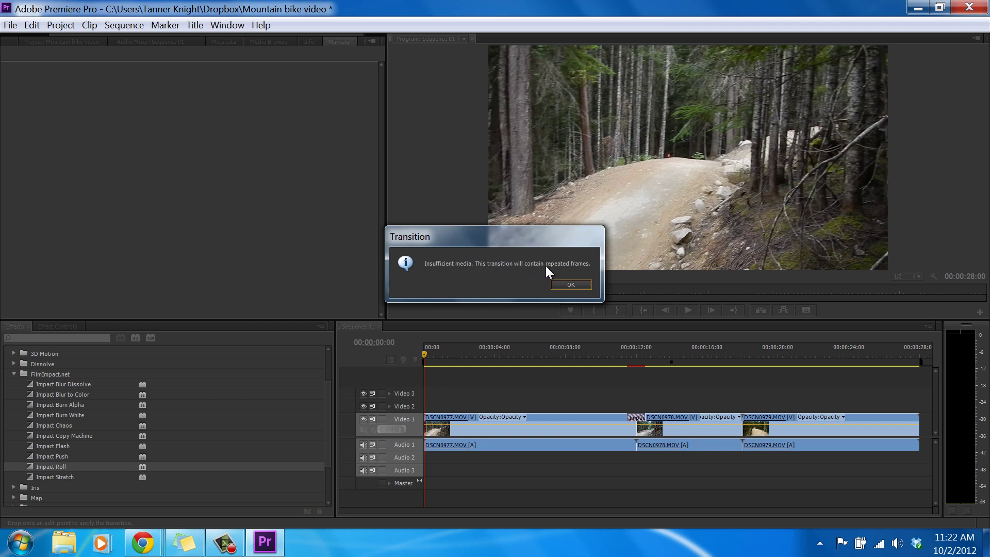
left_click(569, 284)
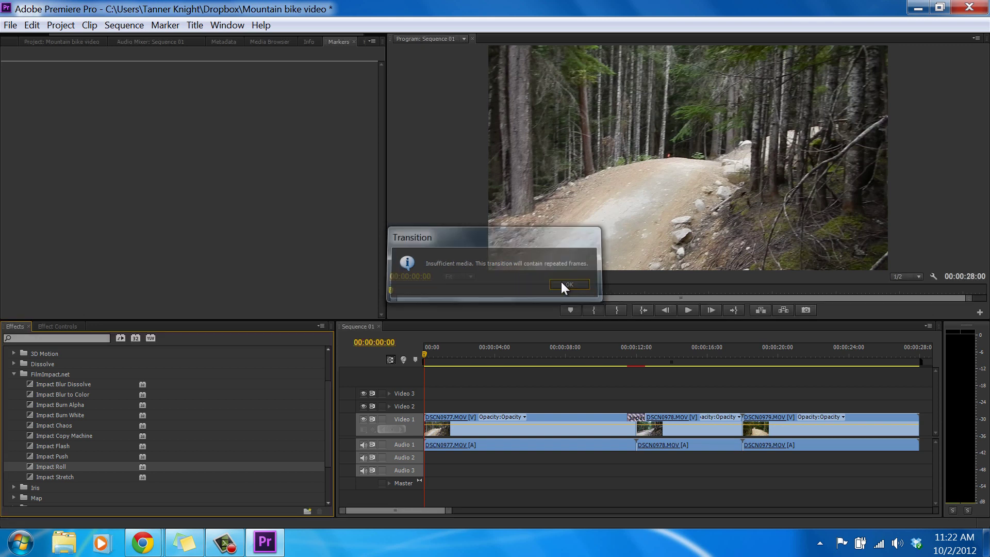
left_click(610, 347)
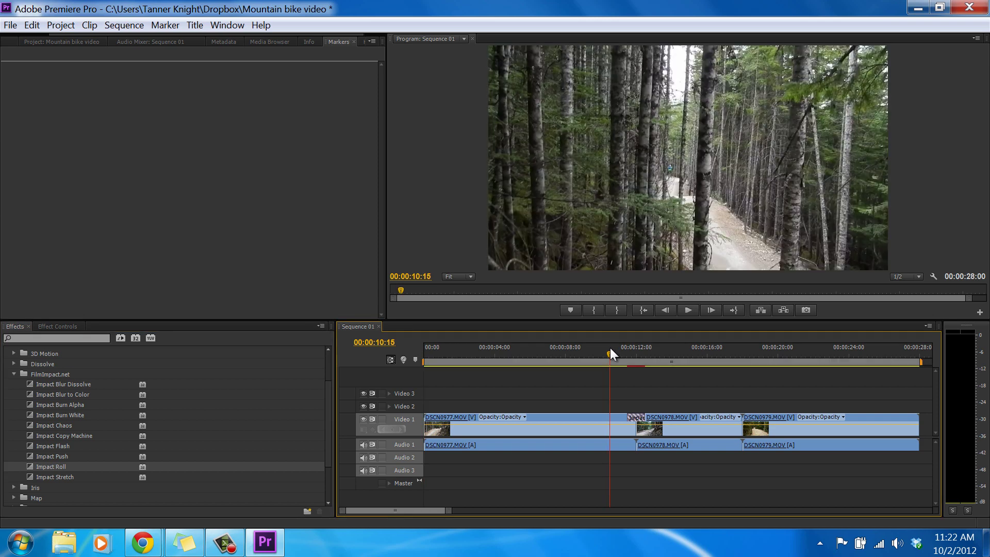
key("space")
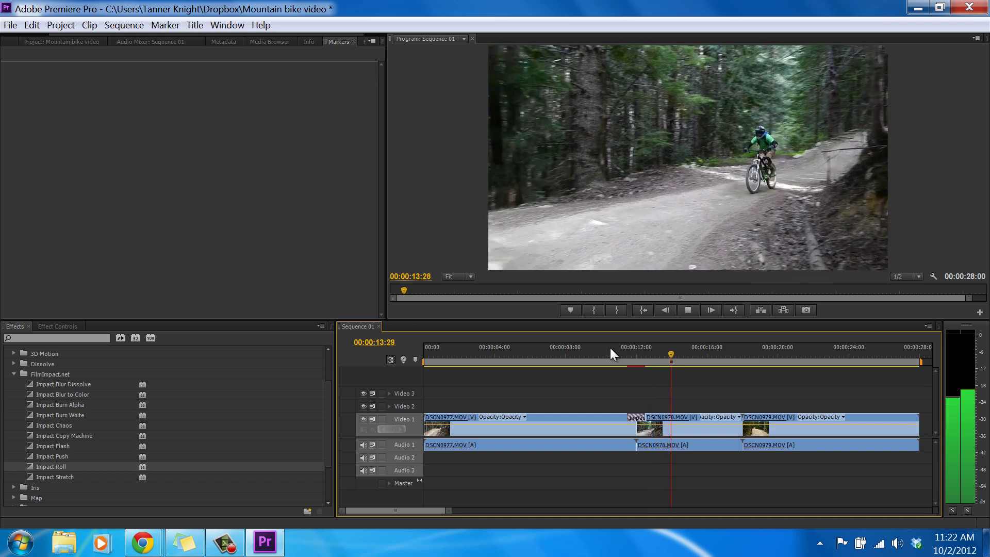
key("space")
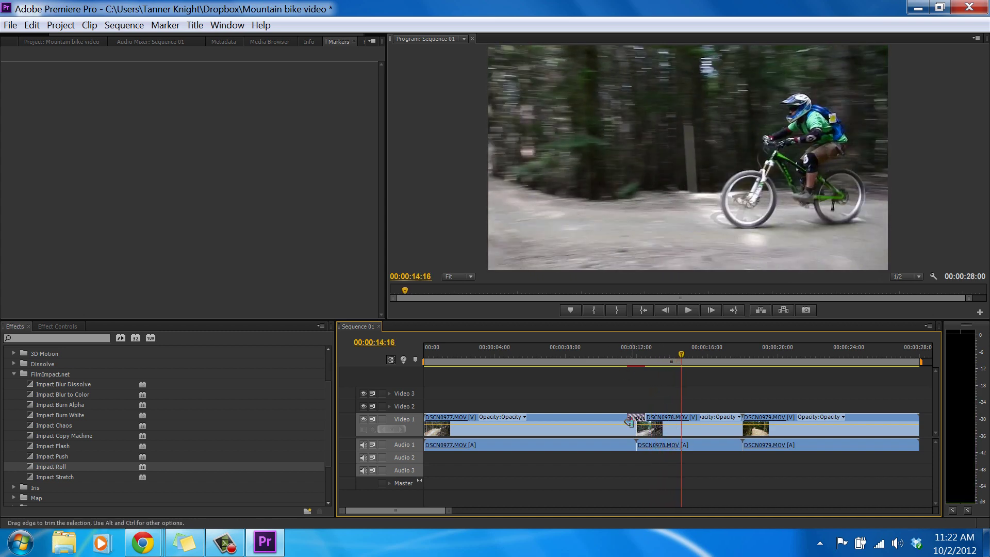
Step: Compare the first cut without Impact Roll, then restore the transition and replay it
left_click(635, 419)
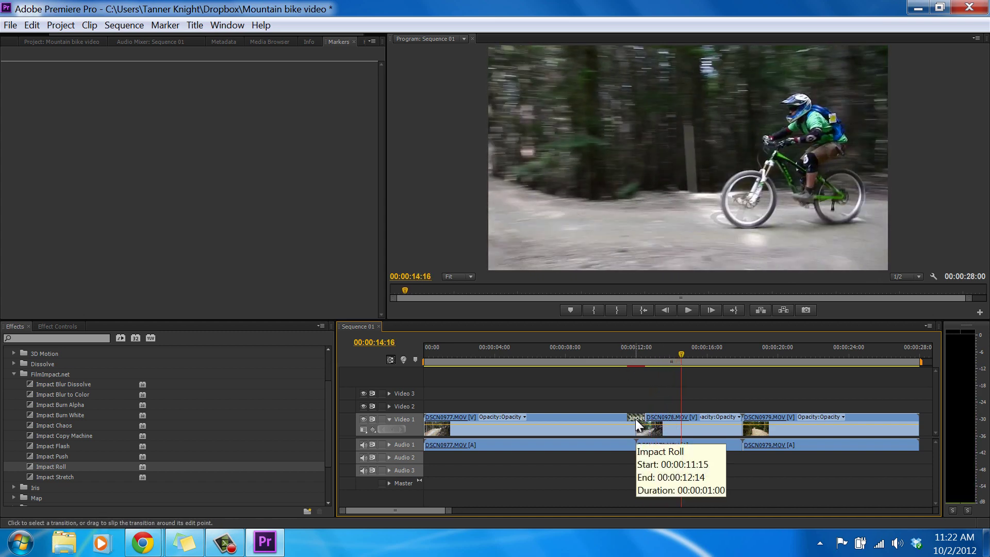
key("Delete")
left_click(602, 353)
key("space")
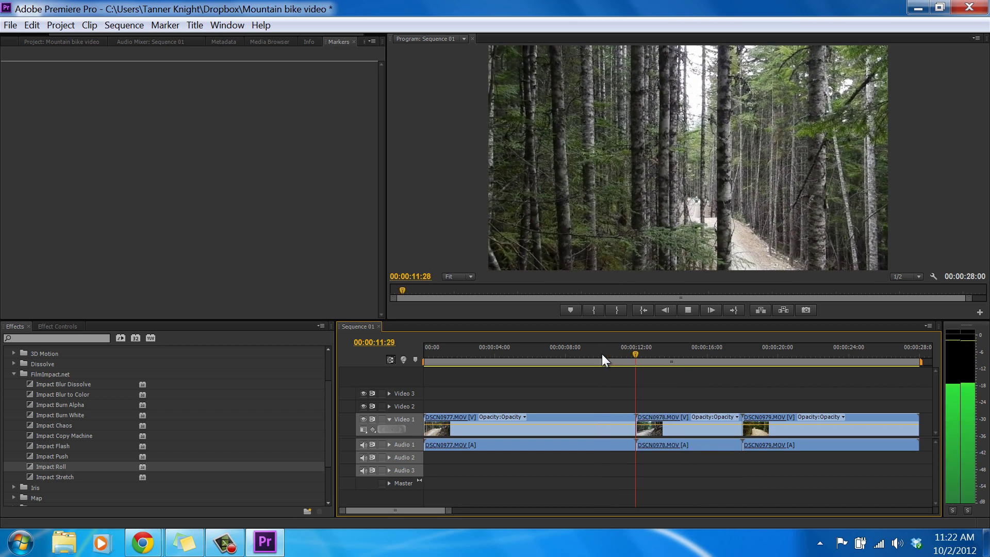
key("space")
key("ctrl+z")
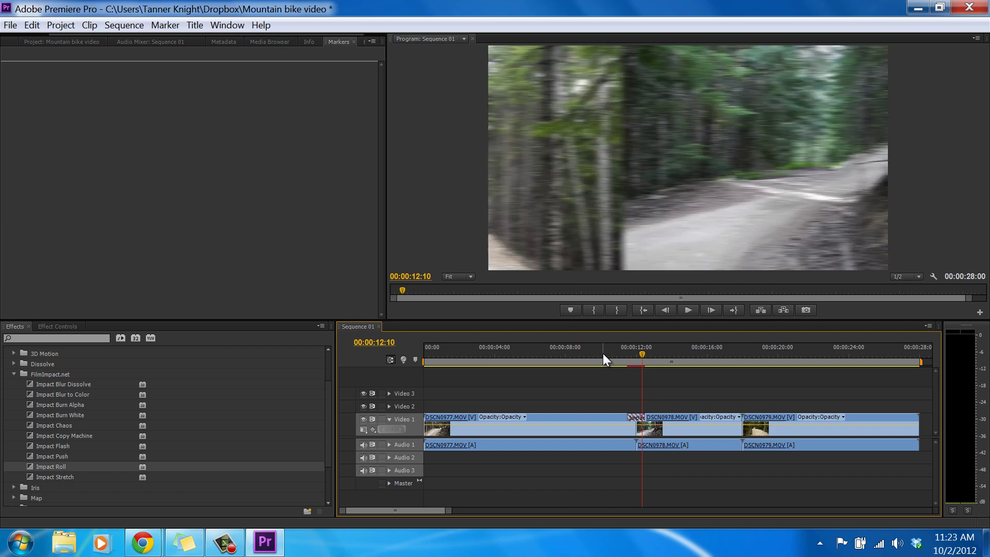
left_click(602, 353)
key("space")
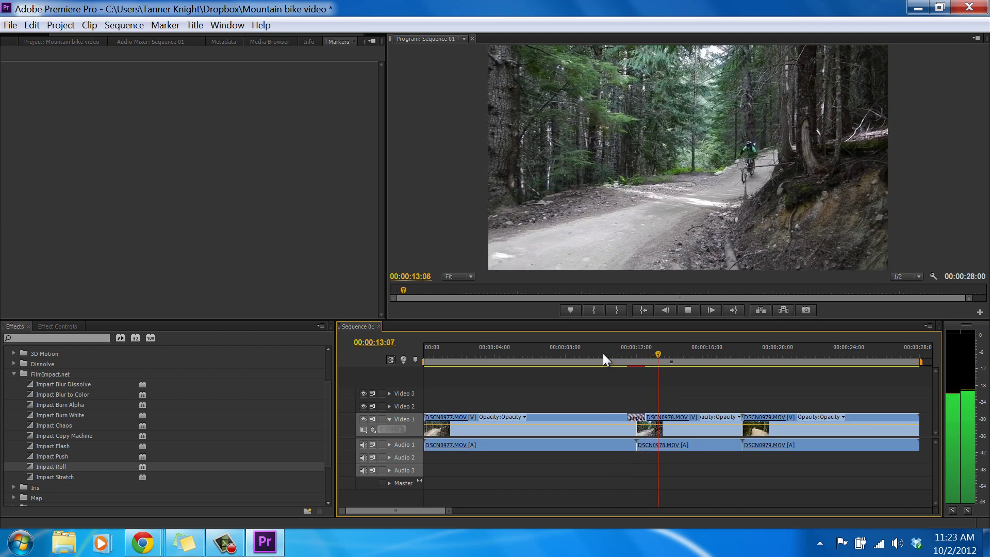
key("space")
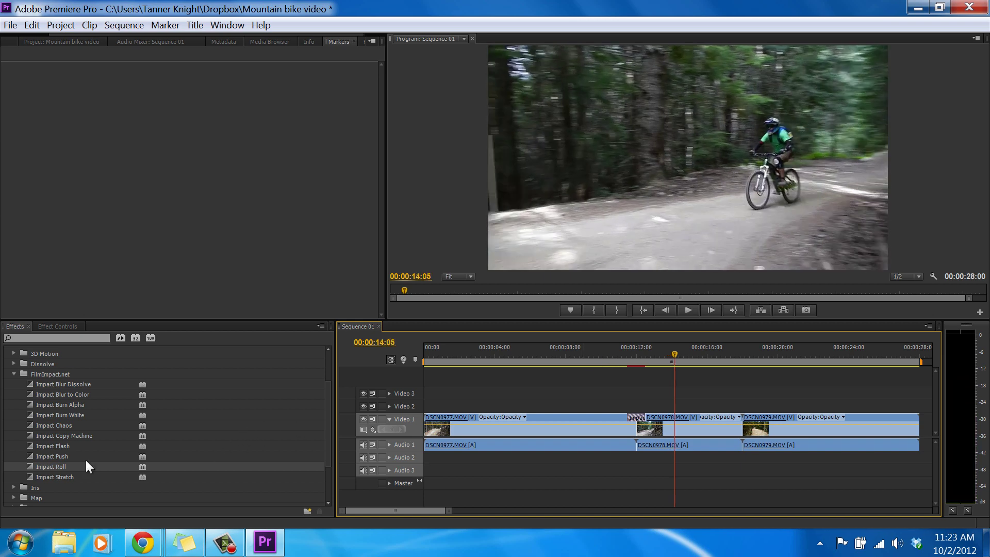
Step: Apply Impact Push at the DSCN0978/DSCN0979 cut and play it back
left_click(54, 452)
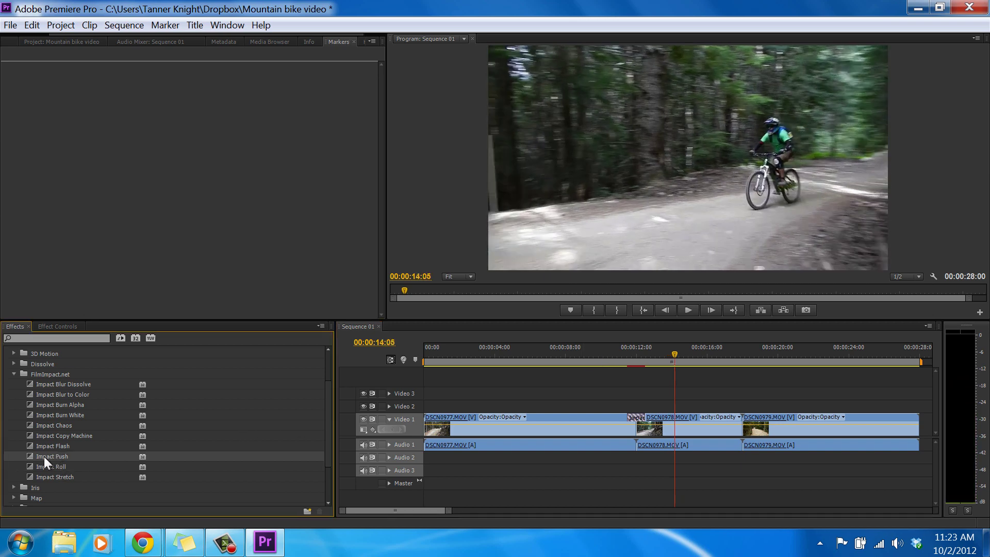
left_click_drag(45, 456, 644, 426)
left_click_drag(740, 419, 739, 420)
key("Return")
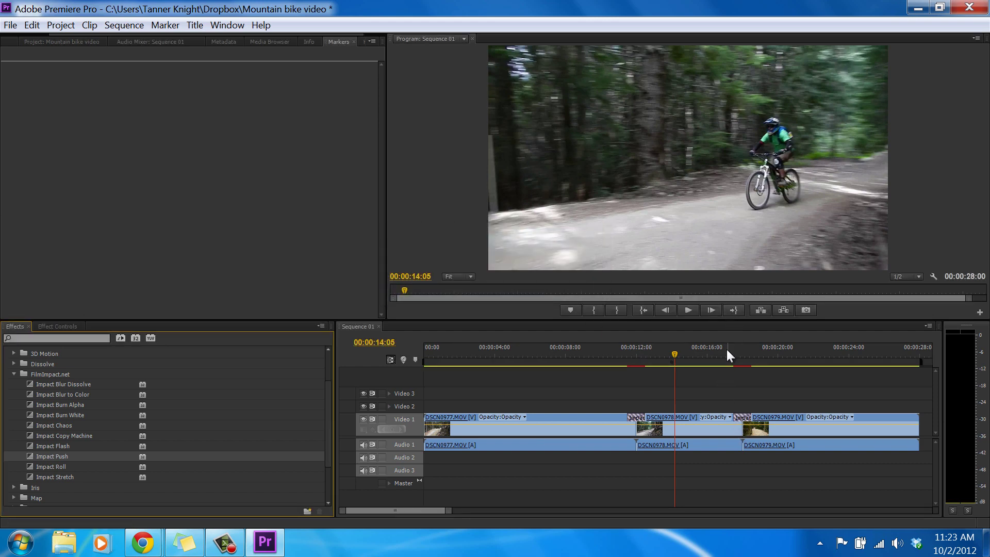
left_click(726, 352)
key("space")
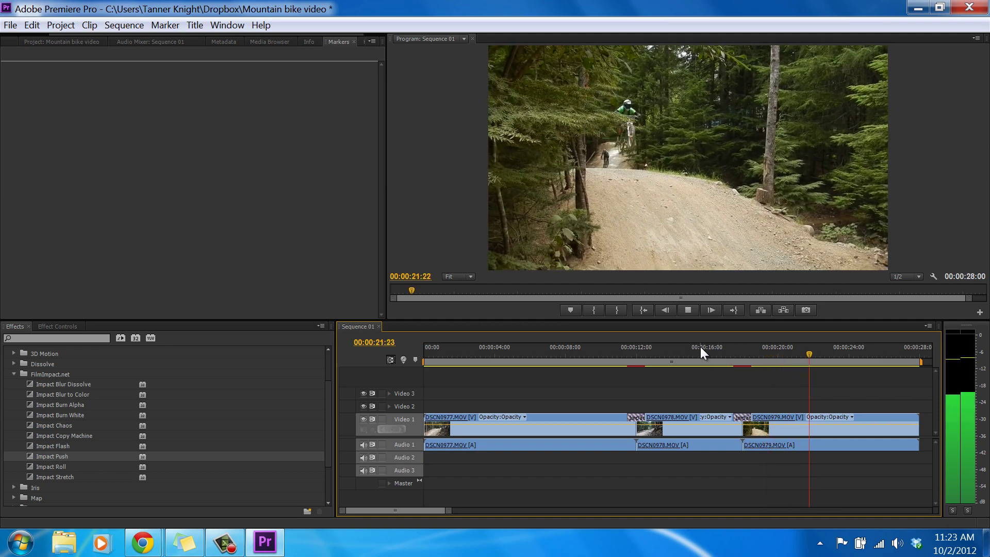
left_click(700, 347)
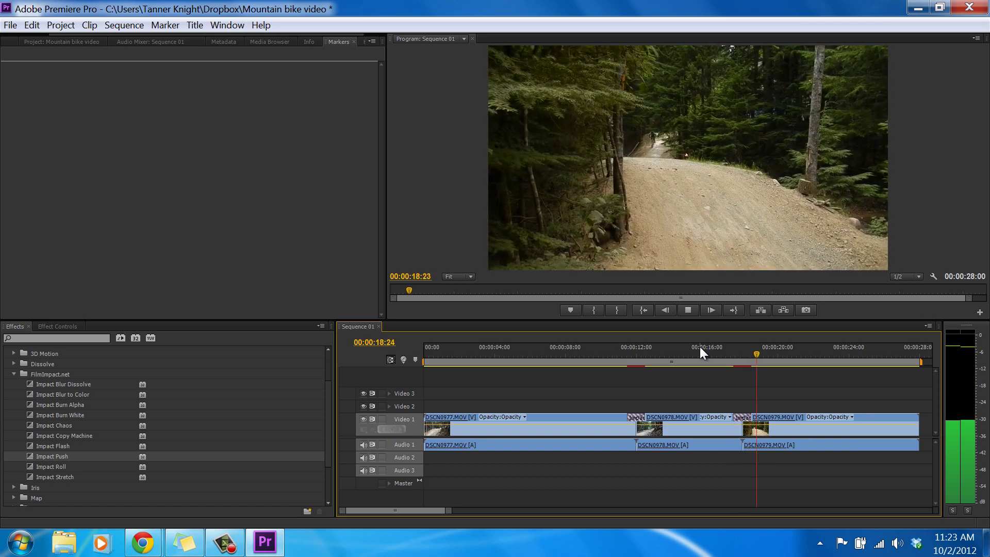
key("space")
Step: Compare that cut without Impact Push, restore it for one more look, then clear it
left_click(746, 420)
key("Delete")
left_click(718, 349)
key("space")
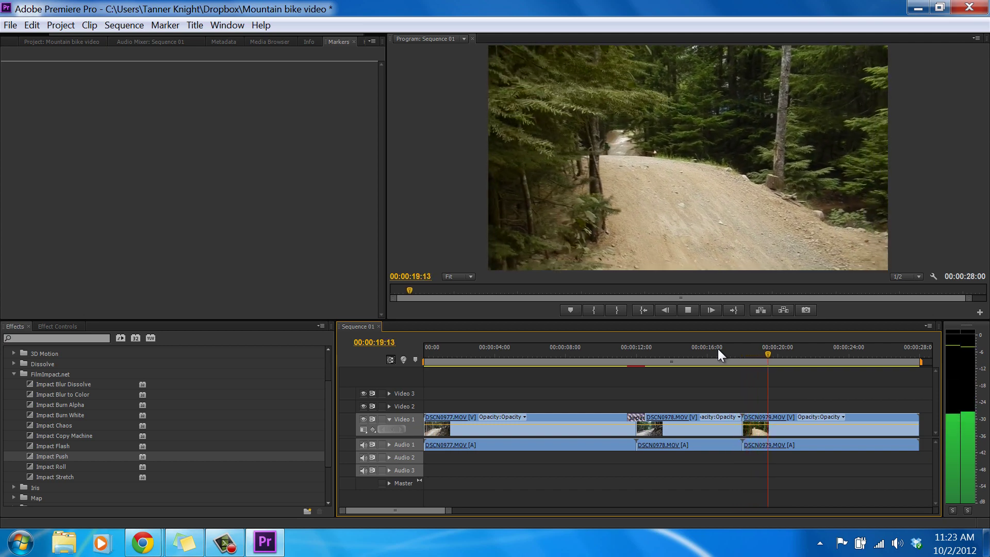
key("space")
key("ctrl+z")
left_click(718, 349)
key("space")
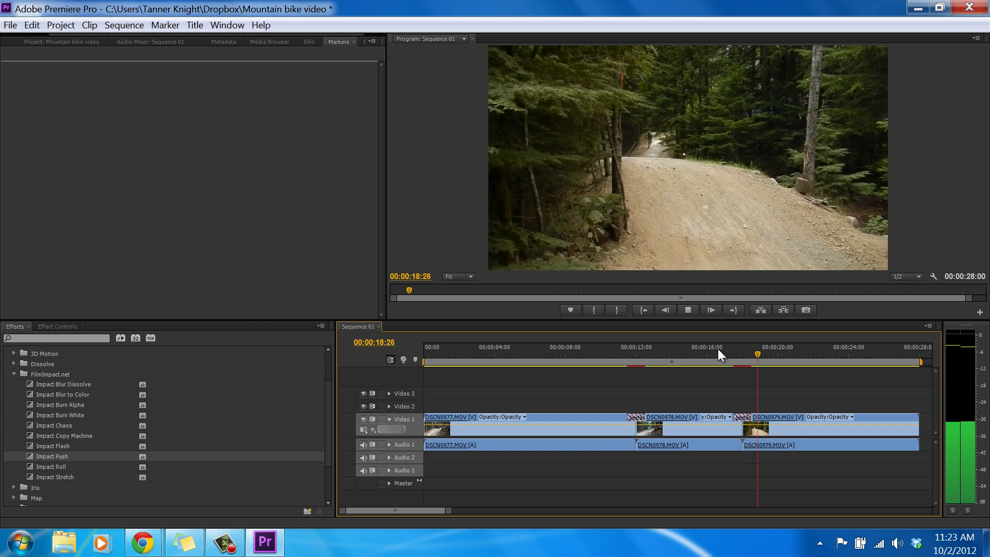
key("space")
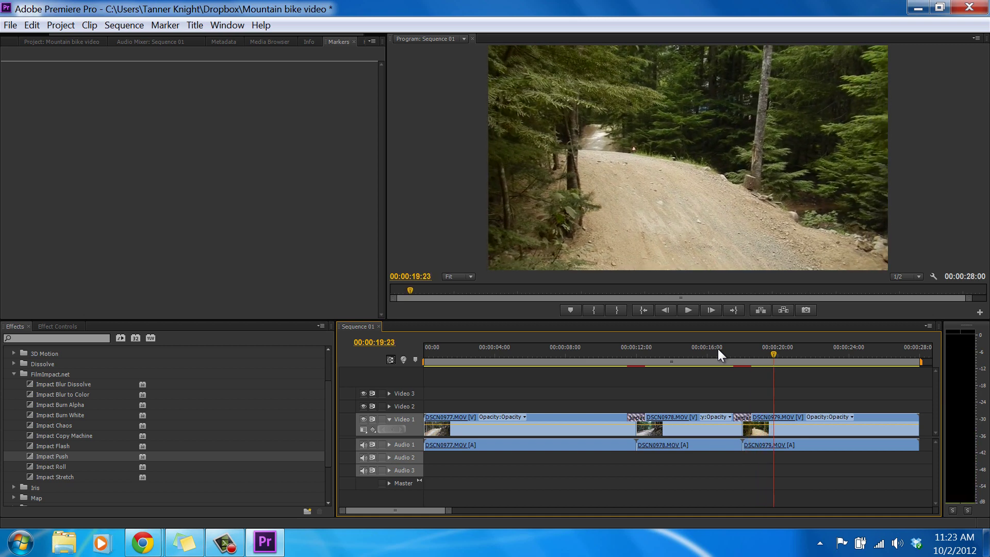
right_click(737, 418)
left_click(754, 428)
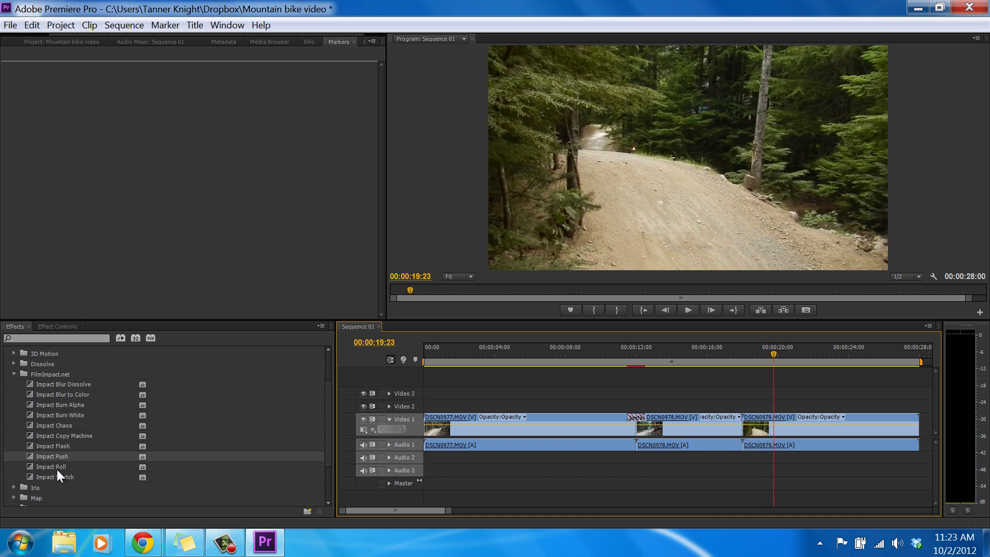
Step: Drop Impact Flash on the DSCN0978/DSCN0979 cut and play its white flash twice from about 16:00
left_click_drag(54, 443, 742, 419)
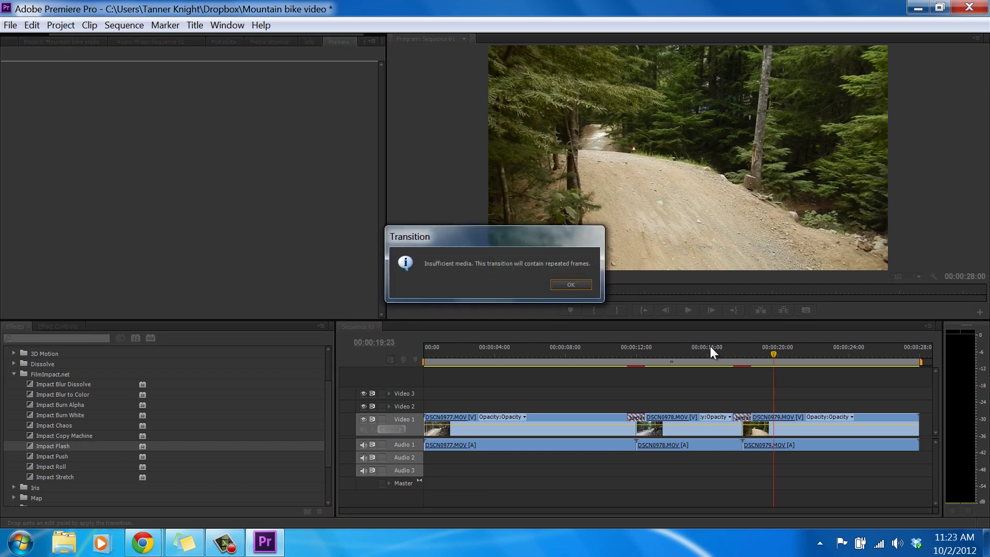
left_click(571, 285)
left_click(717, 348)
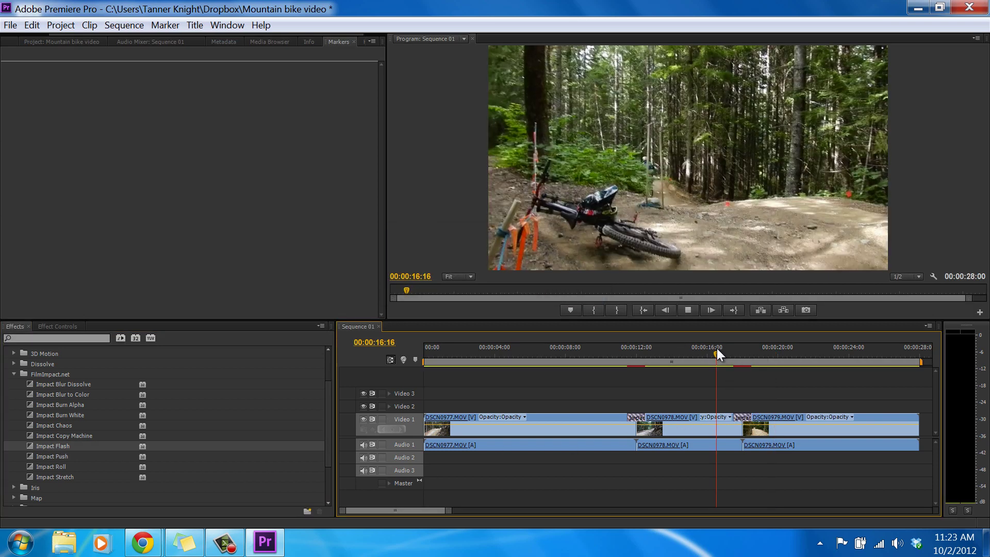
key("space")
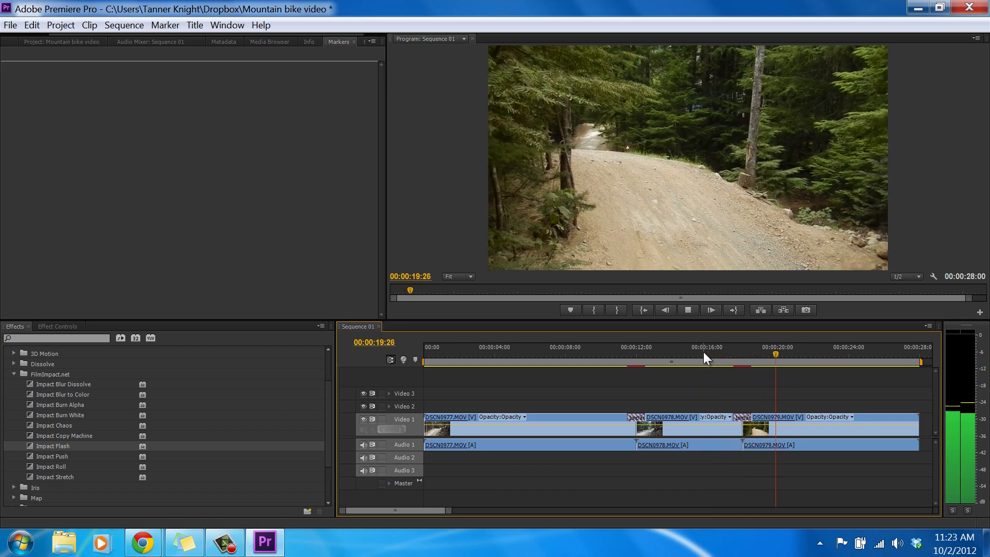
key("space")
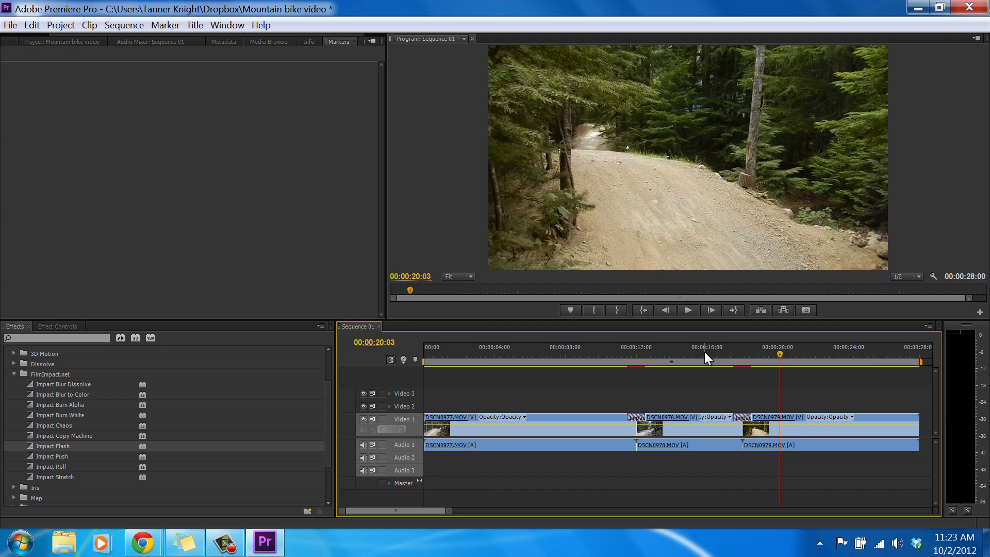
left_click(707, 352)
key("space")
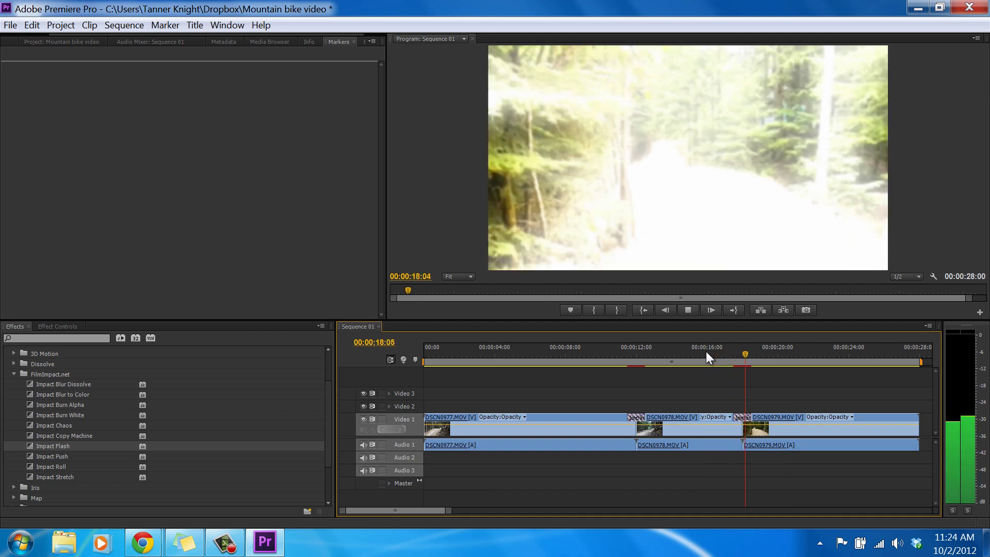
key("space")
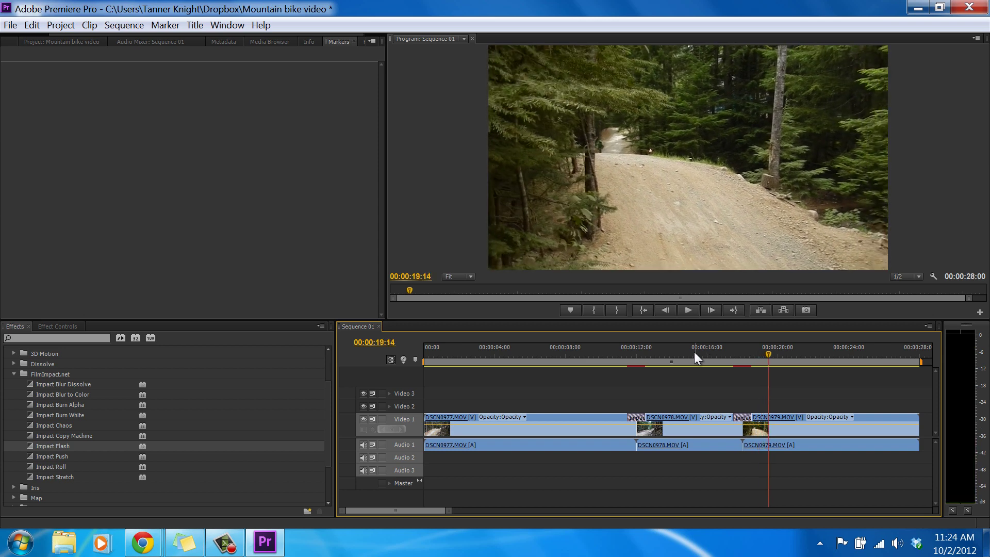
Step: Swap the first cut's Impact Roll for Impact Blur to Color and play the blur-to-black twice
right_click(635, 414)
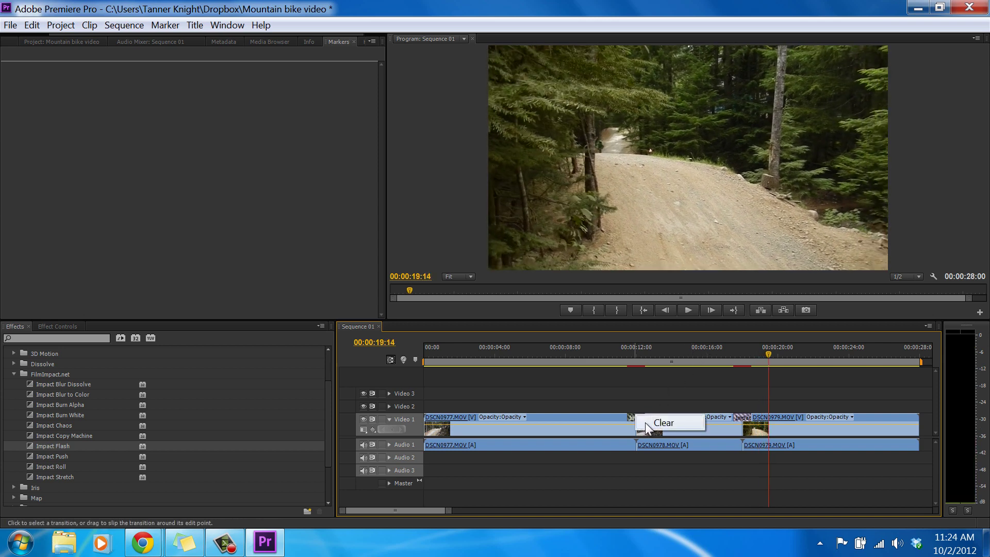
left_click(666, 419)
left_click_drag(62, 394, 640, 418)
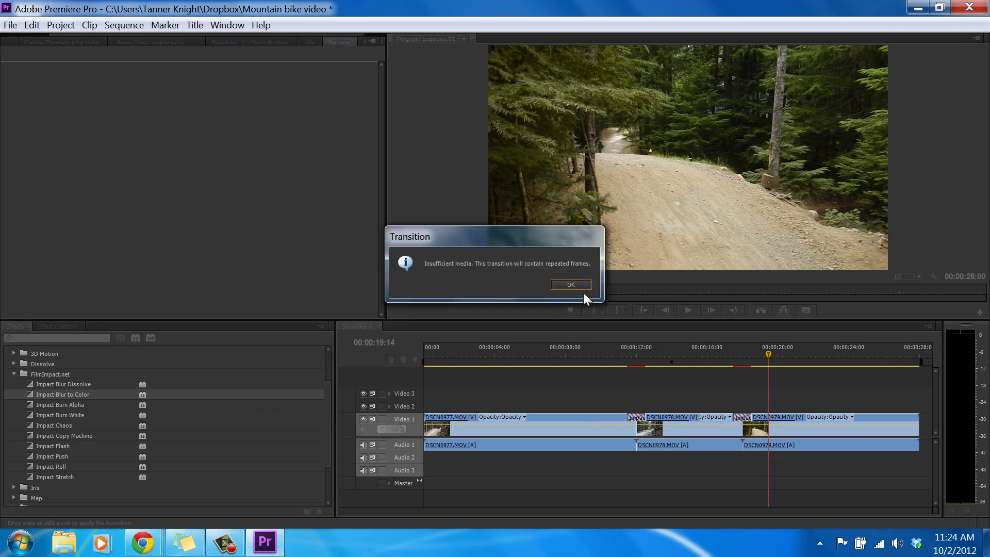
left_click(571, 284)
left_click(609, 353)
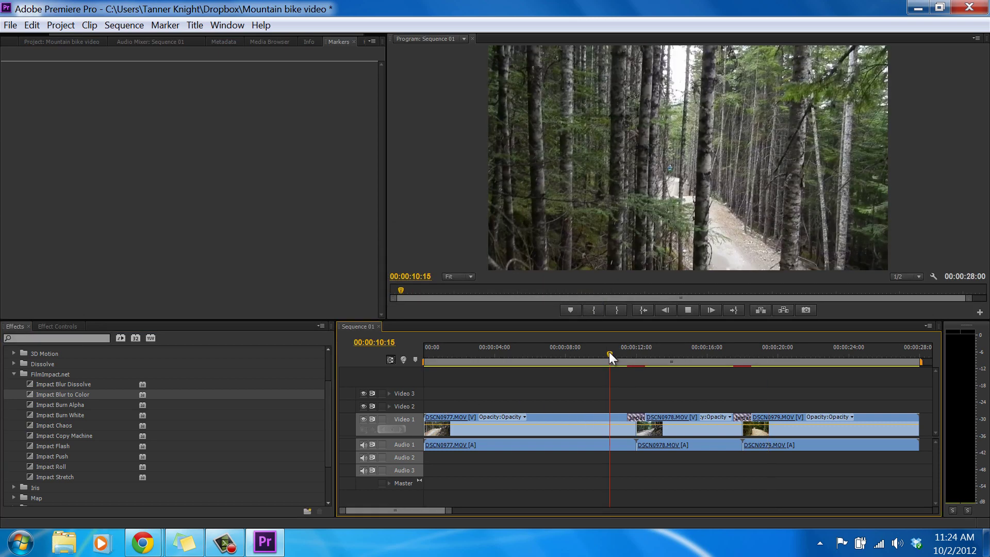
key("space")
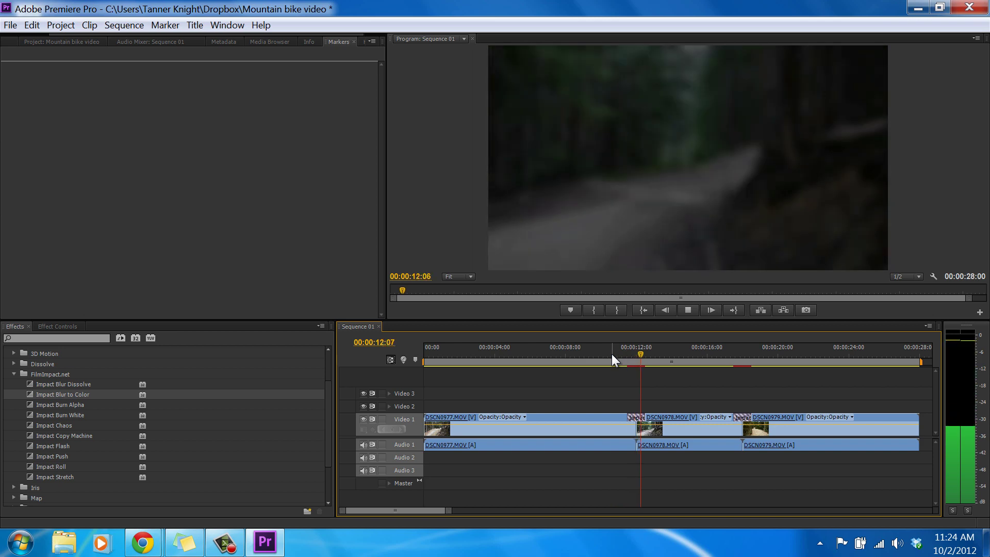
key("space")
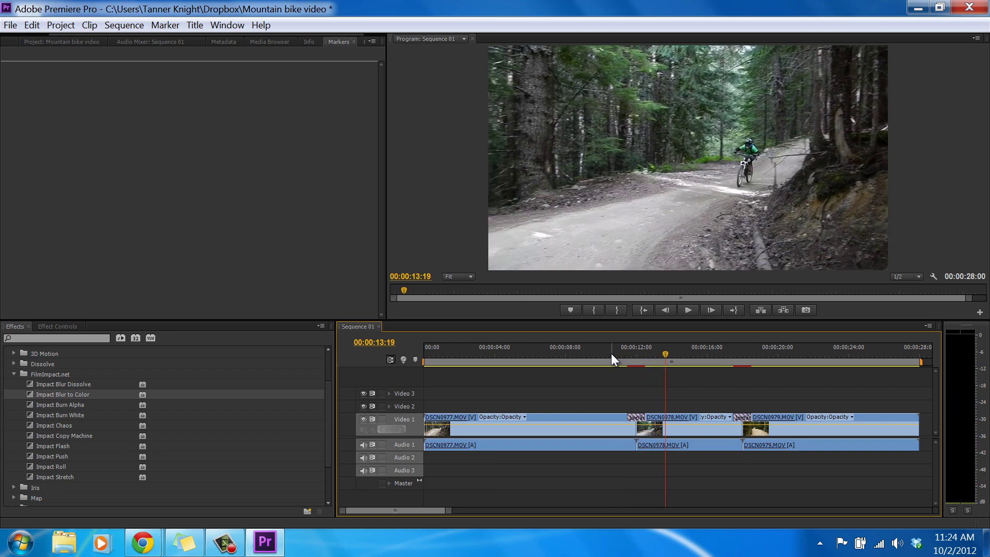
left_click(611, 354)
key("space")
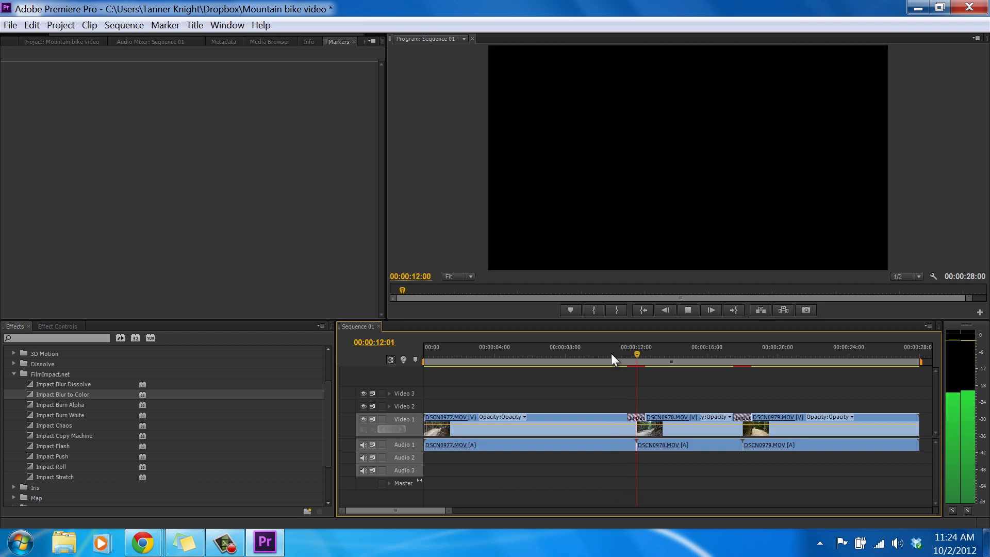
key("space")
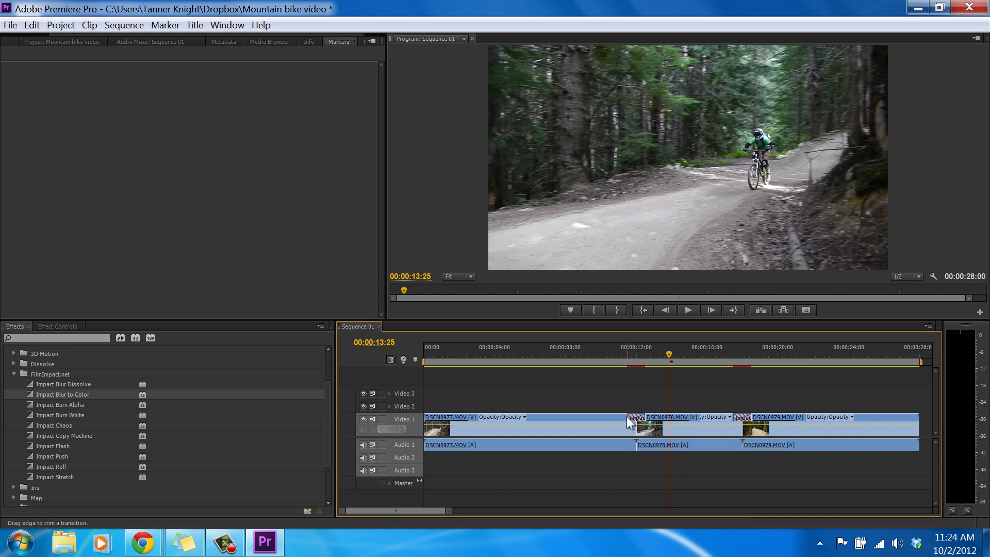
Step: Extend Impact Blur to Color on both sides, play it from about 09:02, then delete it
left_click_drag(626, 417, 608, 417)
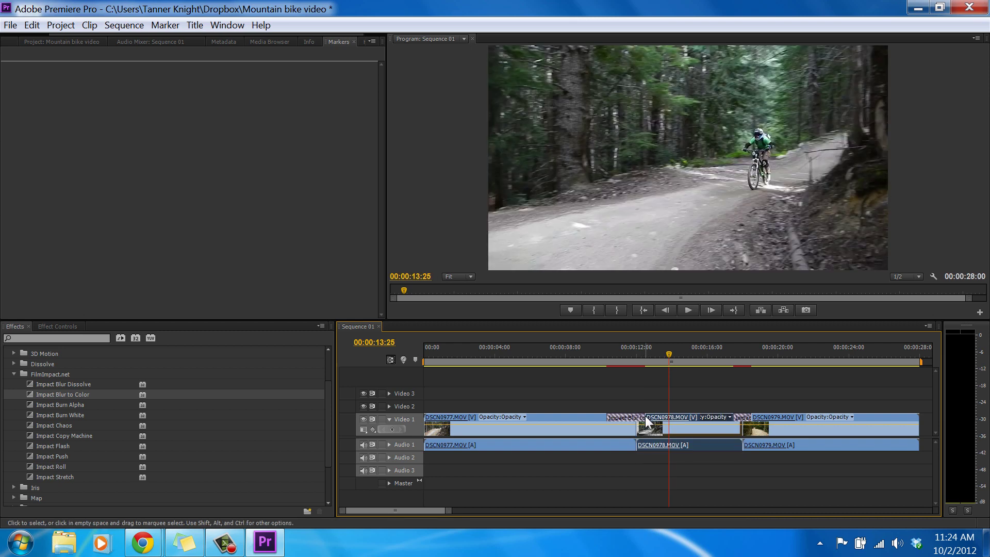
left_click_drag(646, 419, 673, 416)
left_click(583, 347)
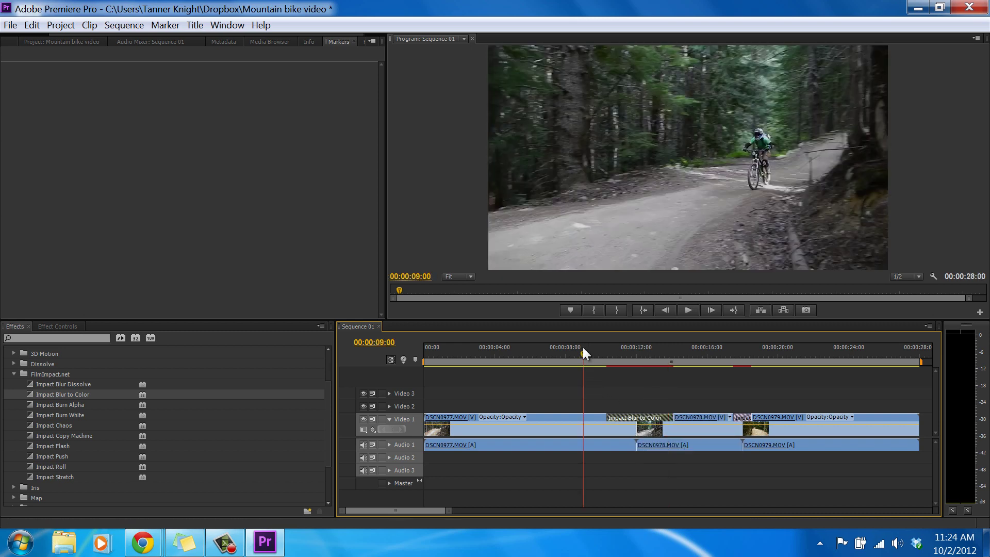
key("space")
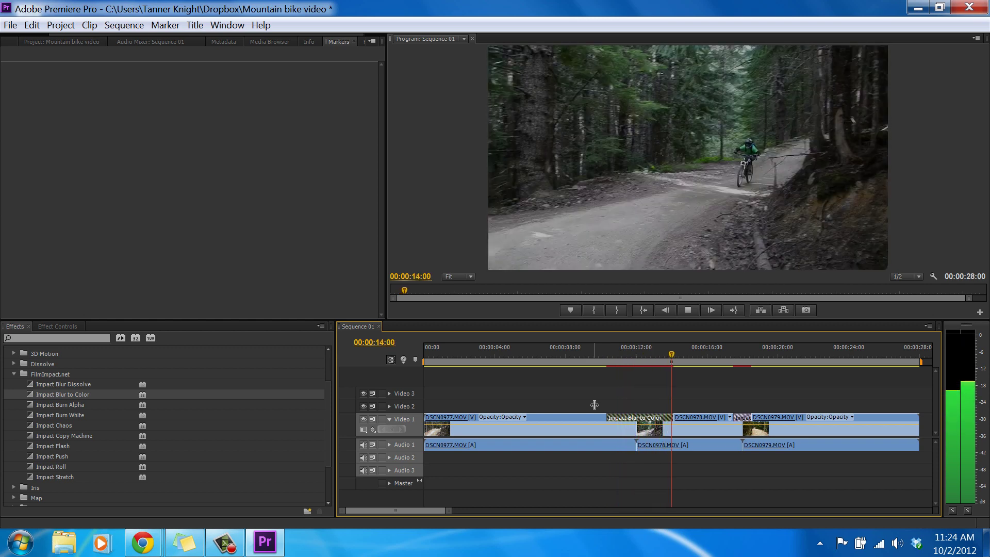
key("space")
left_click(589, 351)
key("space")
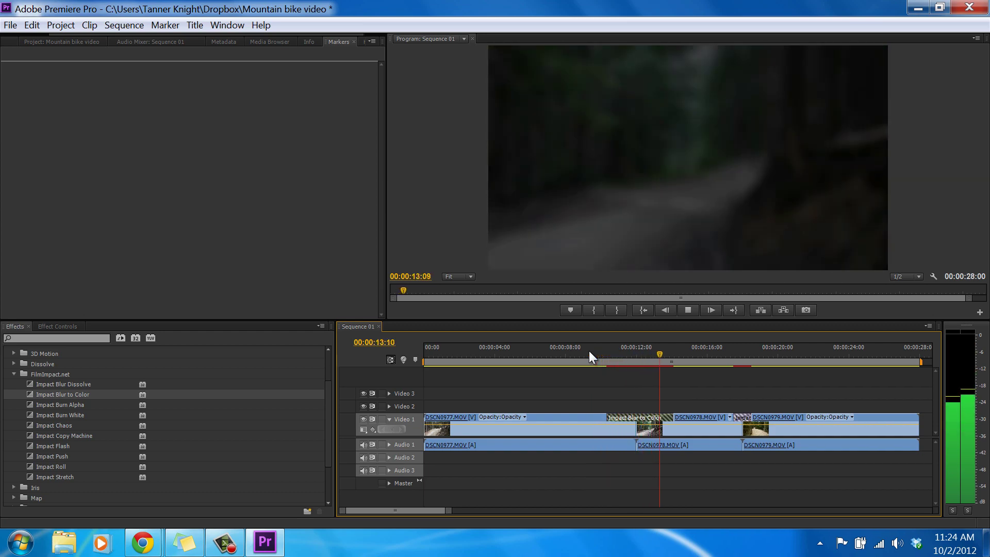
key("space")
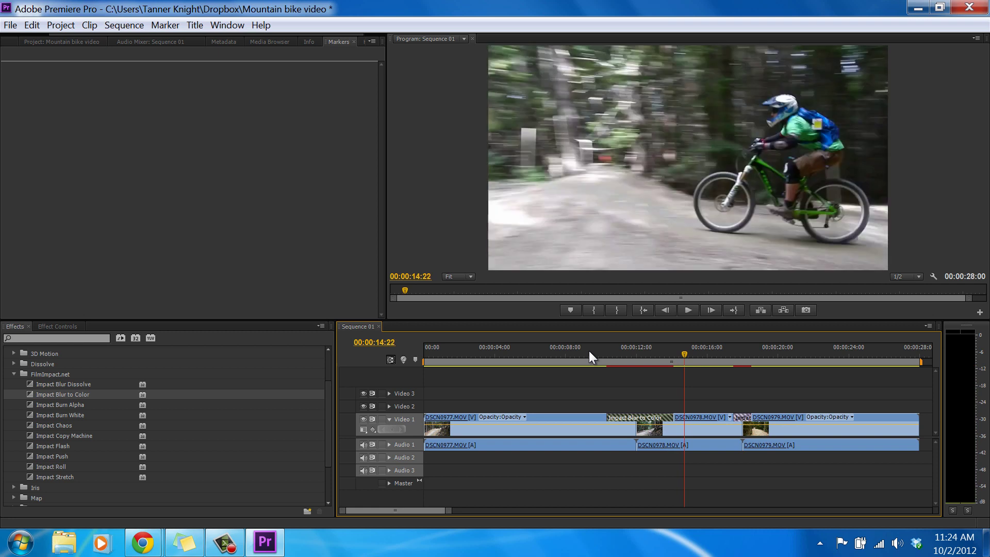
left_click(616, 416)
key("Delete")
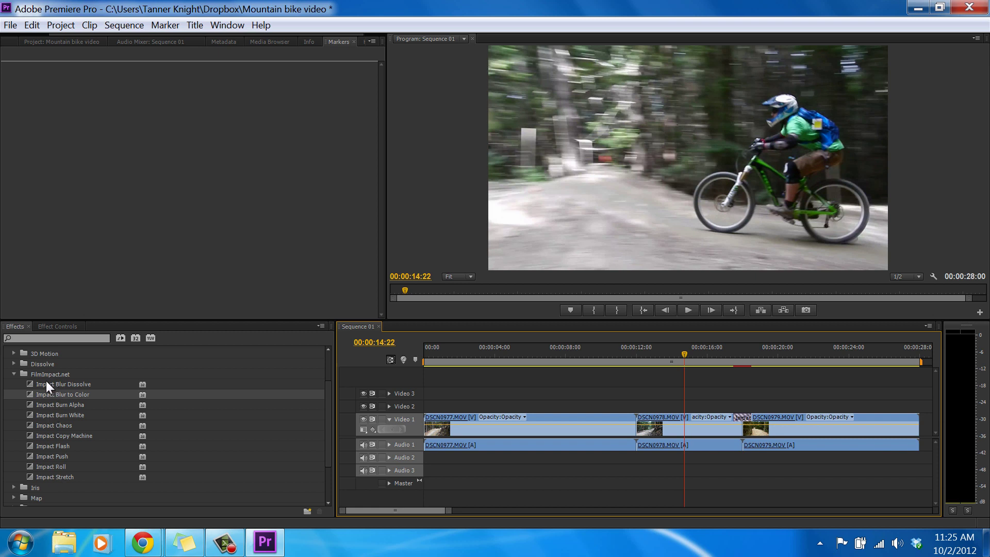
Step: Apply Impact Blur Dissolve at the DSCN0977/DSCN0978 cut and play it back
left_click_drag(45, 382, 552, 389)
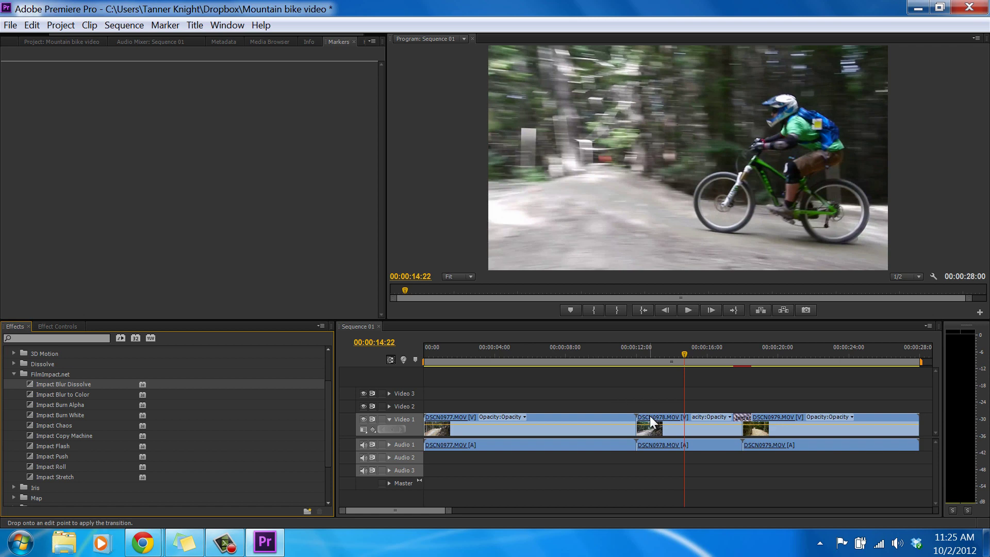
left_click_drag(650, 416, 640, 416)
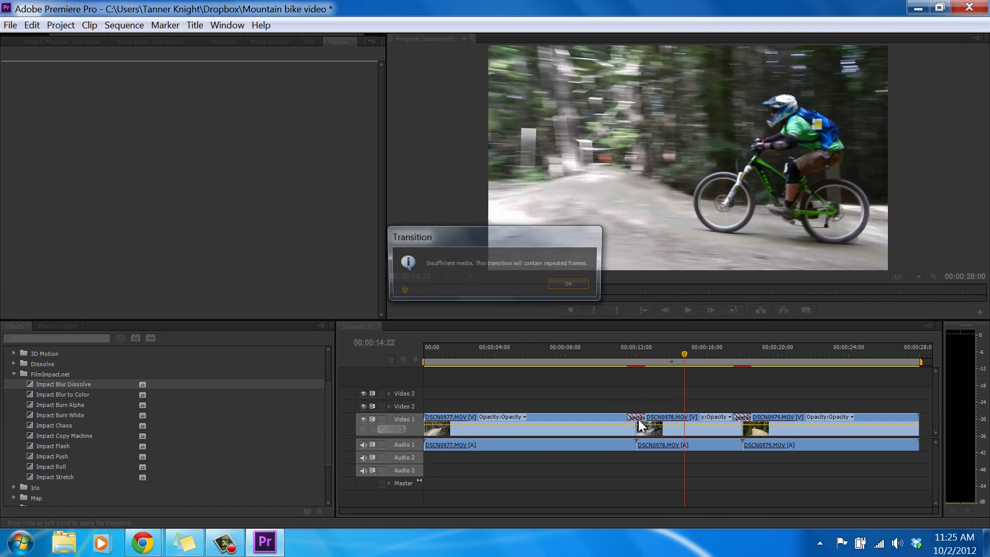
left_click(569, 288)
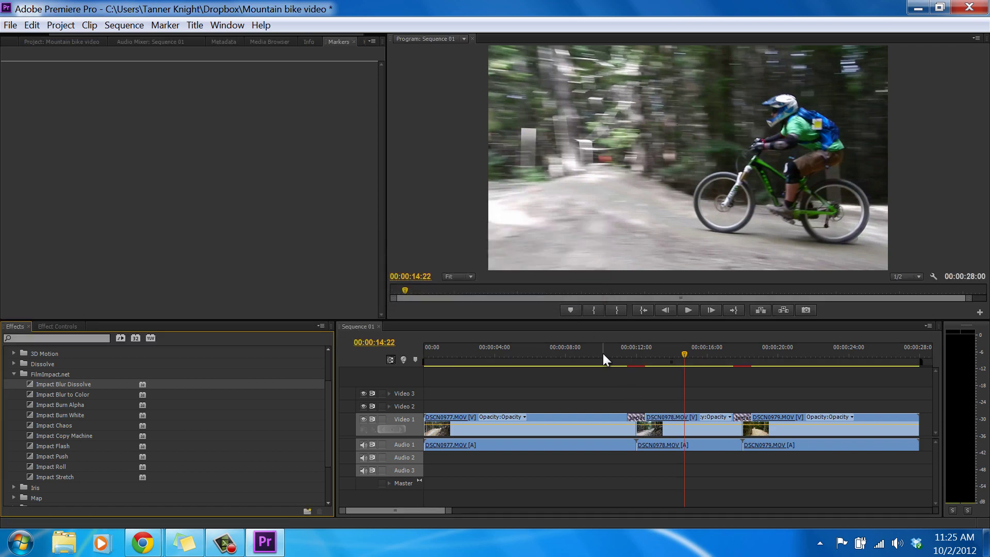
left_click(610, 342)
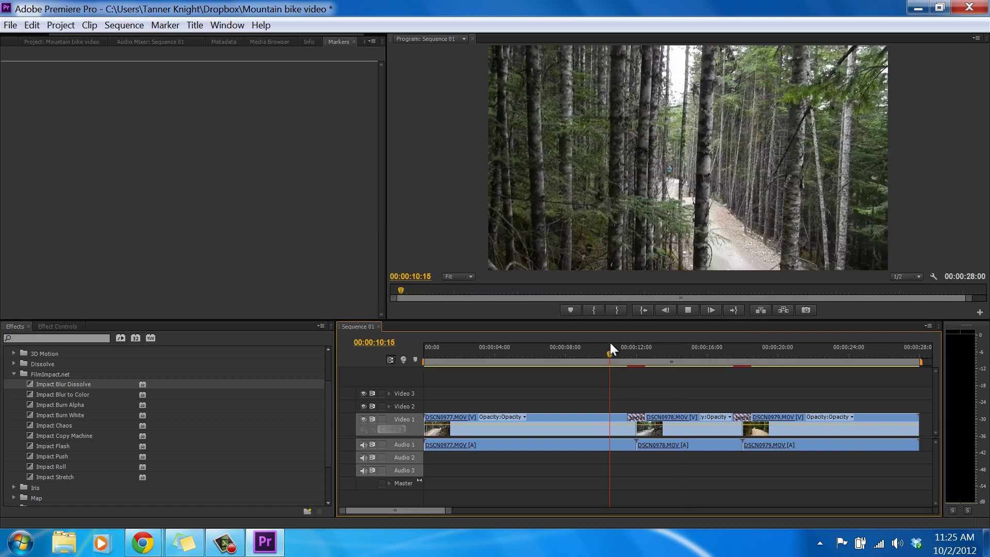
key("space")
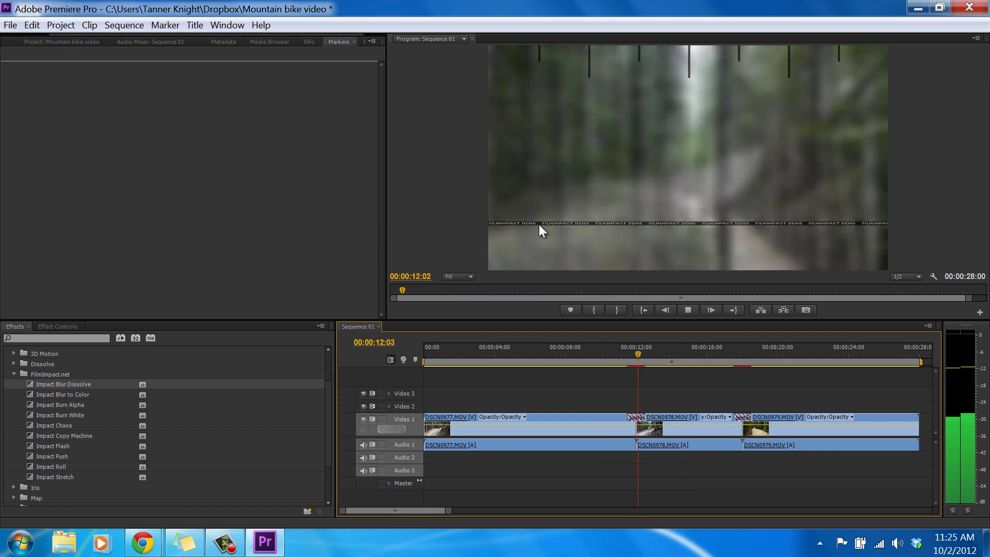
key("space")
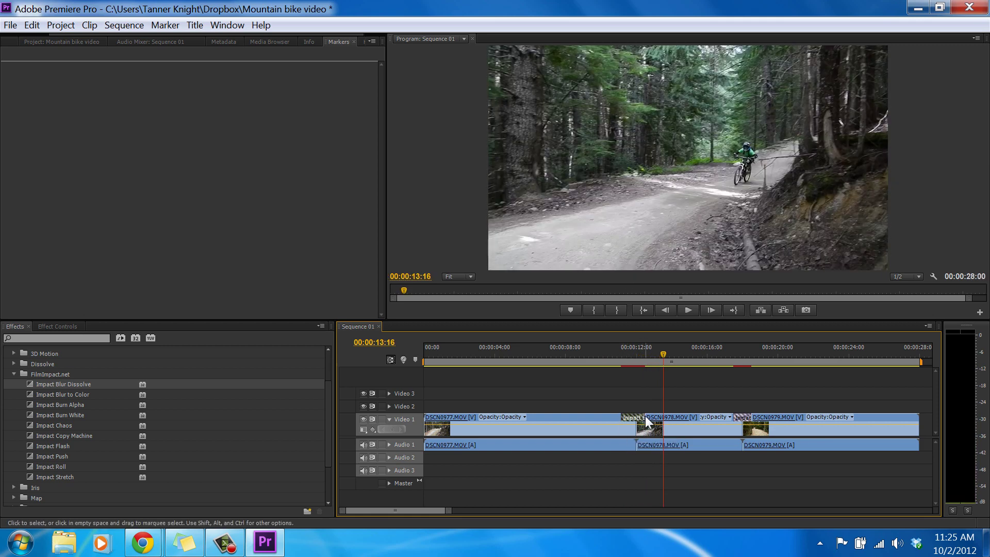
Step: Lengthen the blur dissolve by 14 frames and preview it, stopping at 14:06
left_click_drag(645, 418, 653, 416)
left_click(601, 345)
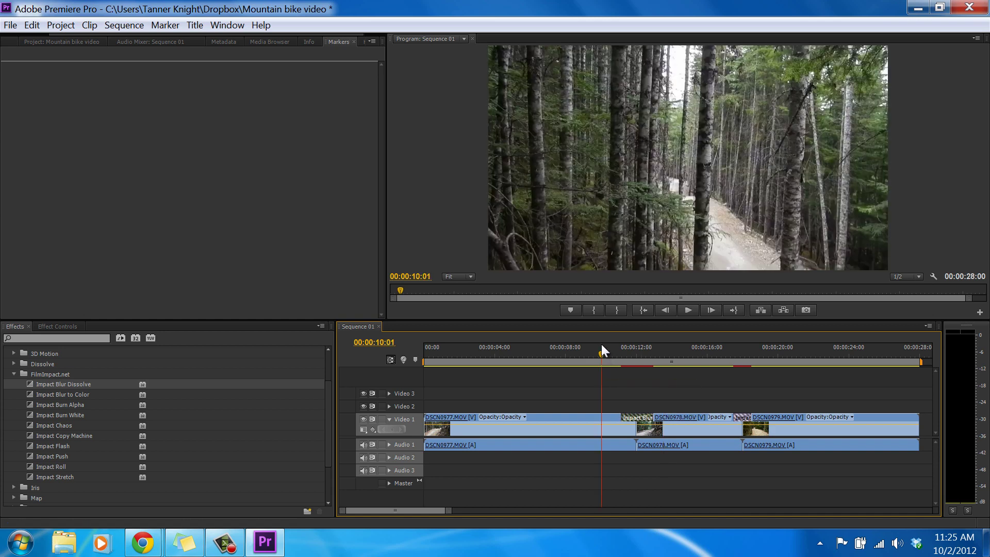
key("space")
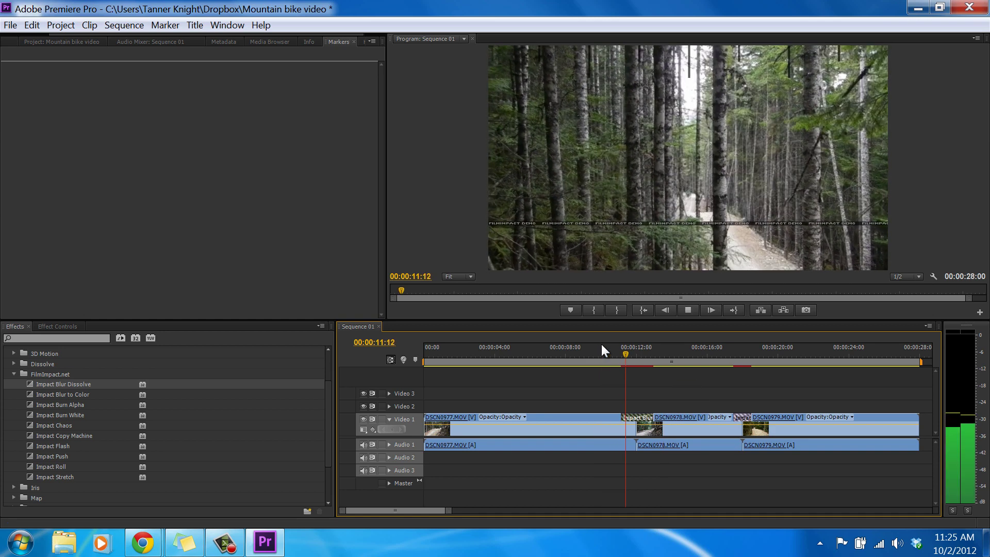
key("space")
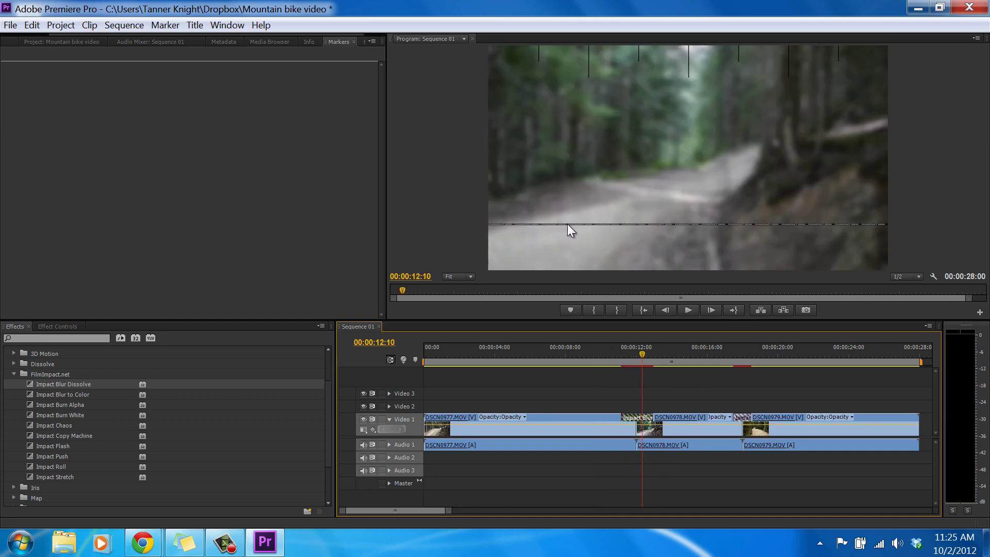
left_click(638, 353)
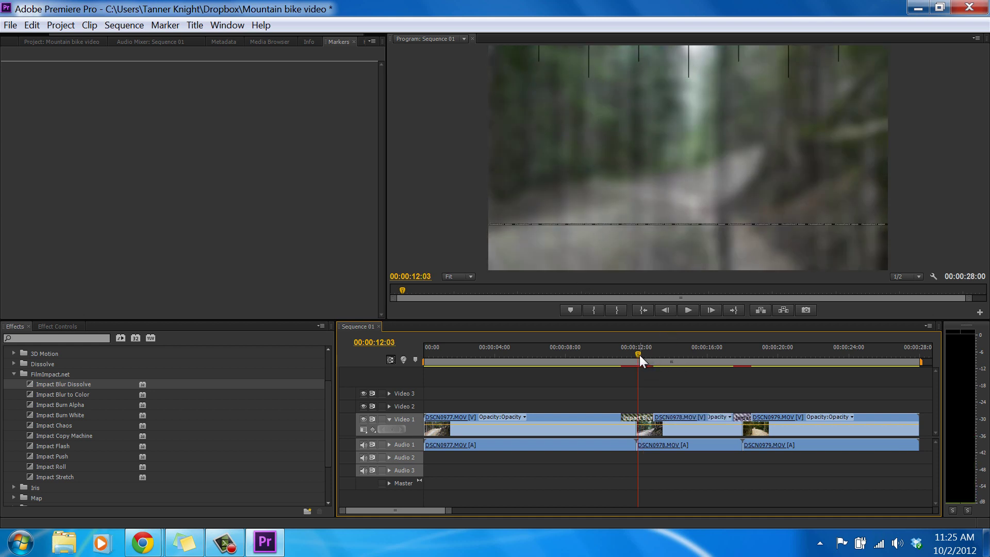
key("space")
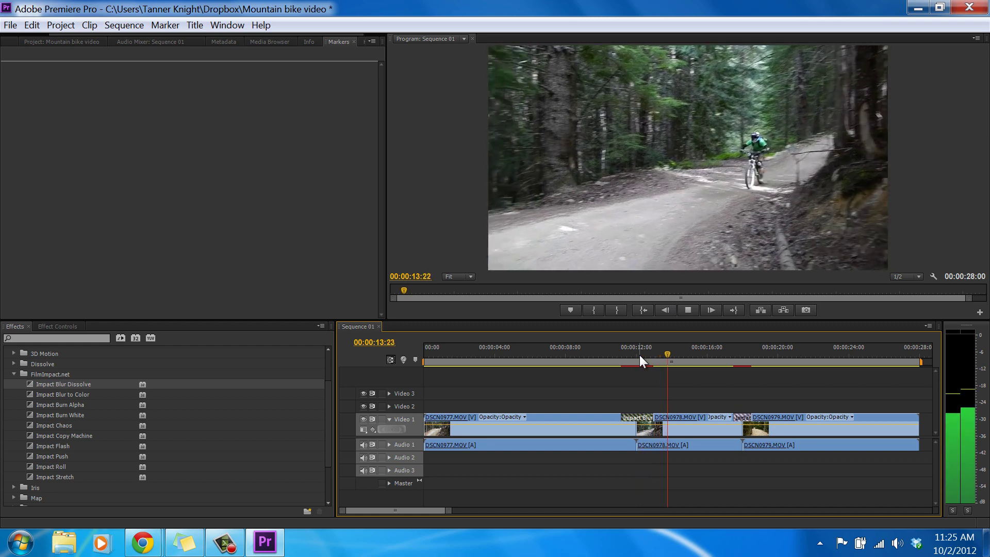
key("space")
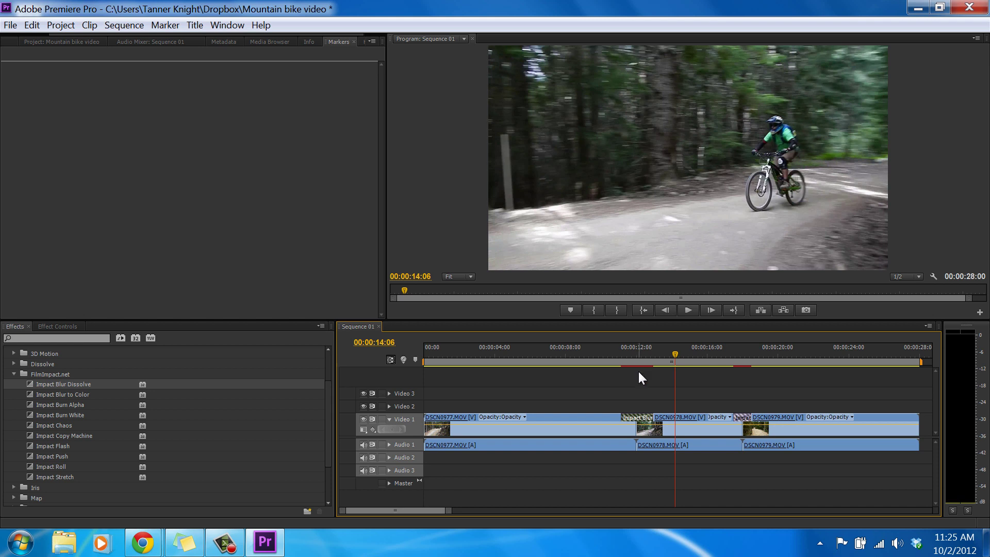
Step: Replace the first cut's Impact Blur Dissolve with Impact Burn Alpha
left_click(645, 421)
key("Delete")
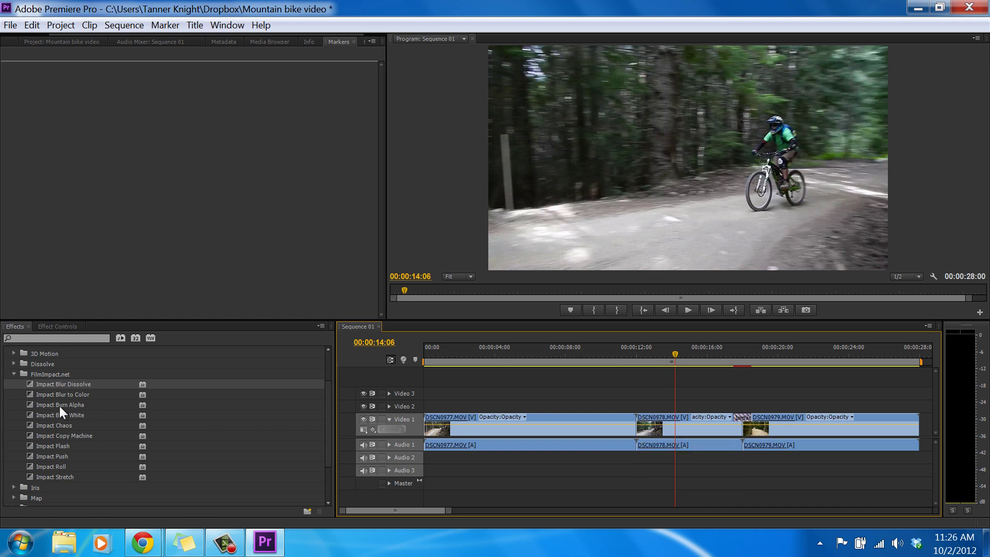
left_click_drag(60, 407, 529, 419)
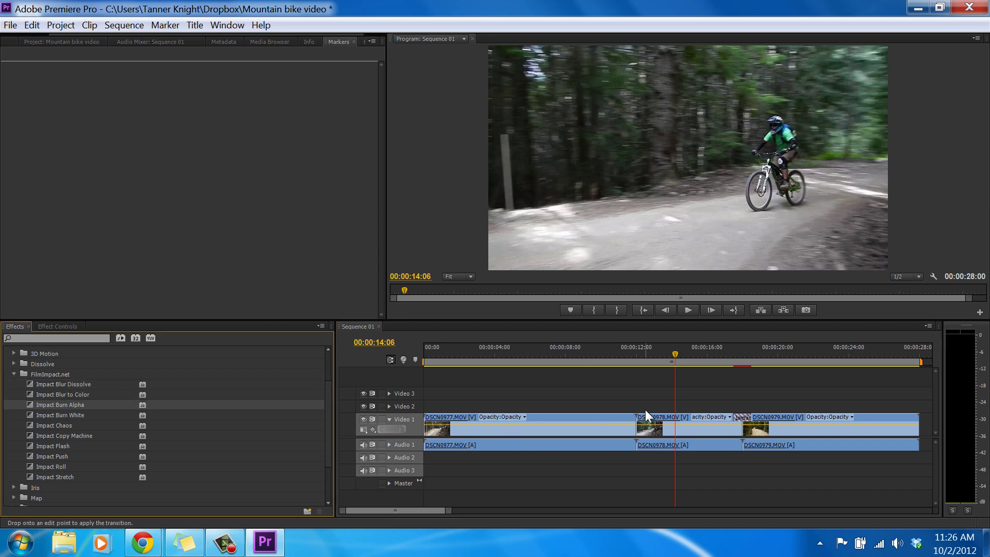
left_click_drag(645, 410, 645, 409)
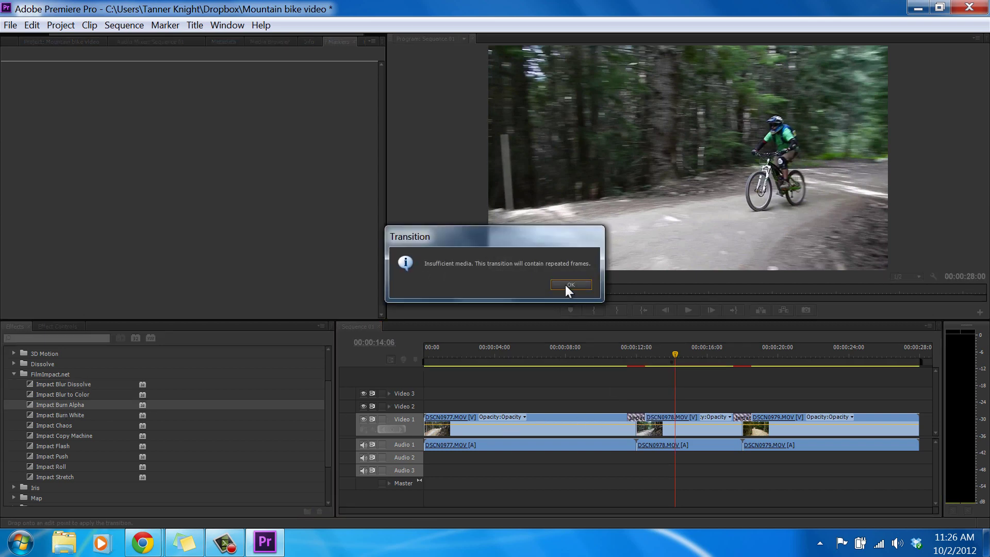
left_click(569, 285)
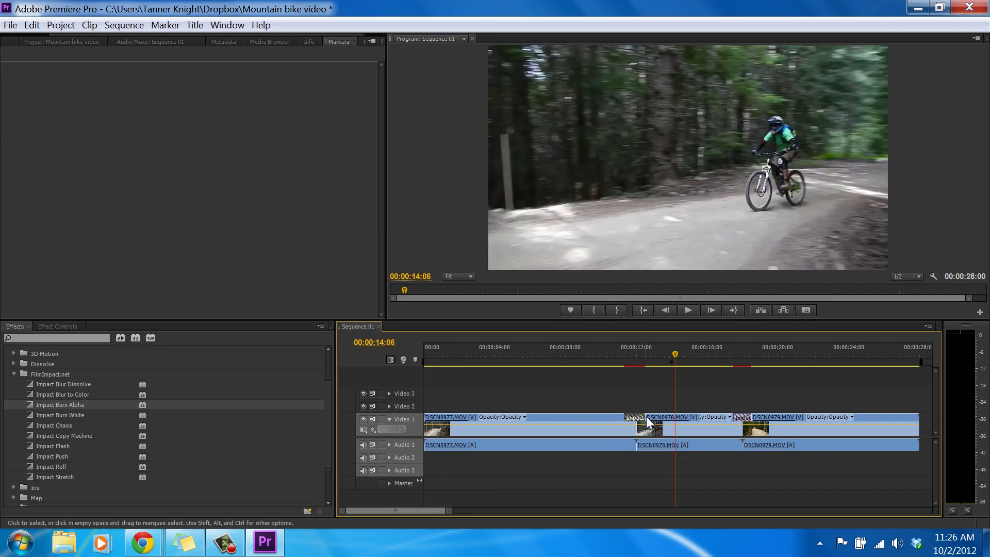
Step: Lengthen the Burn Alpha transition and preview it twice from 10:18, stopping at 13:00
left_click_drag(648, 422, 651, 423)
left_click(612, 354)
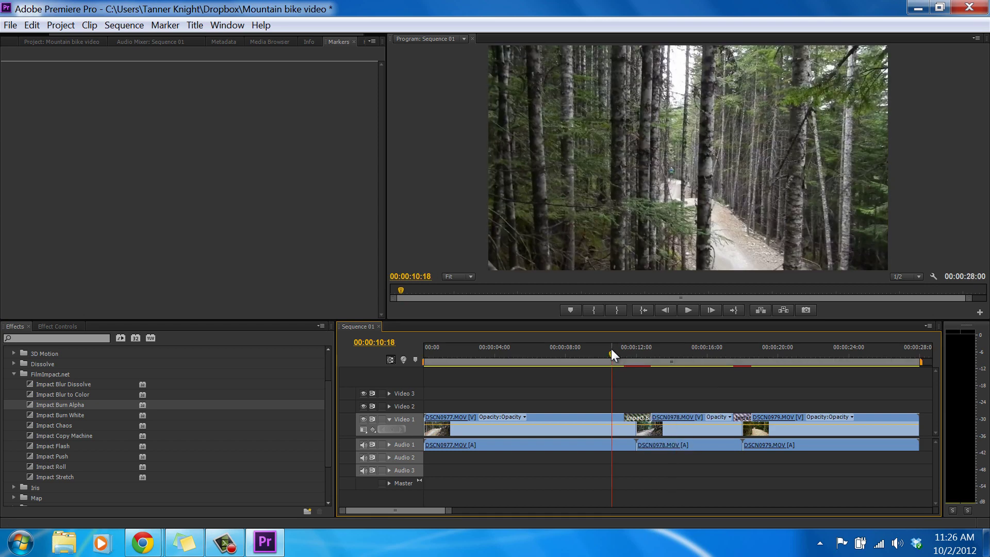
key("space")
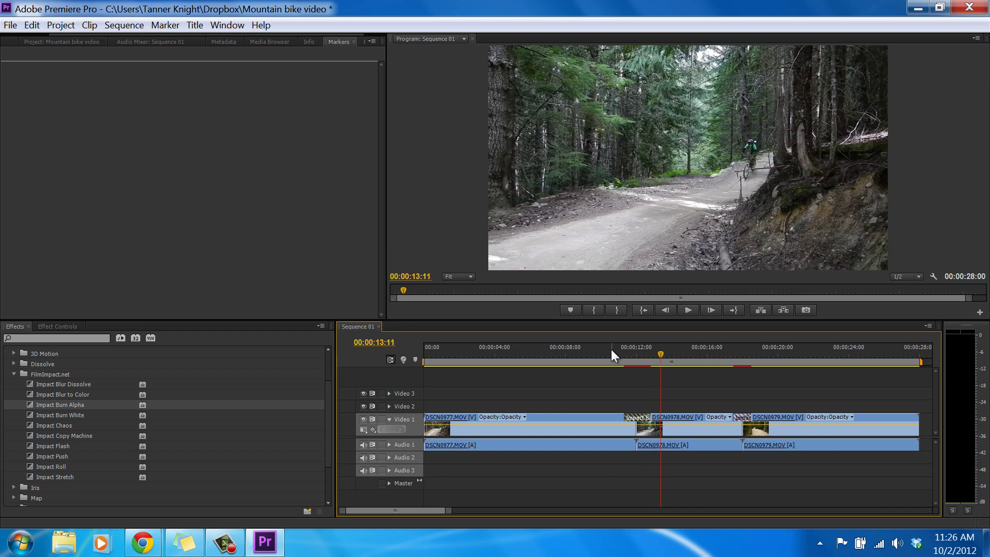
key("space")
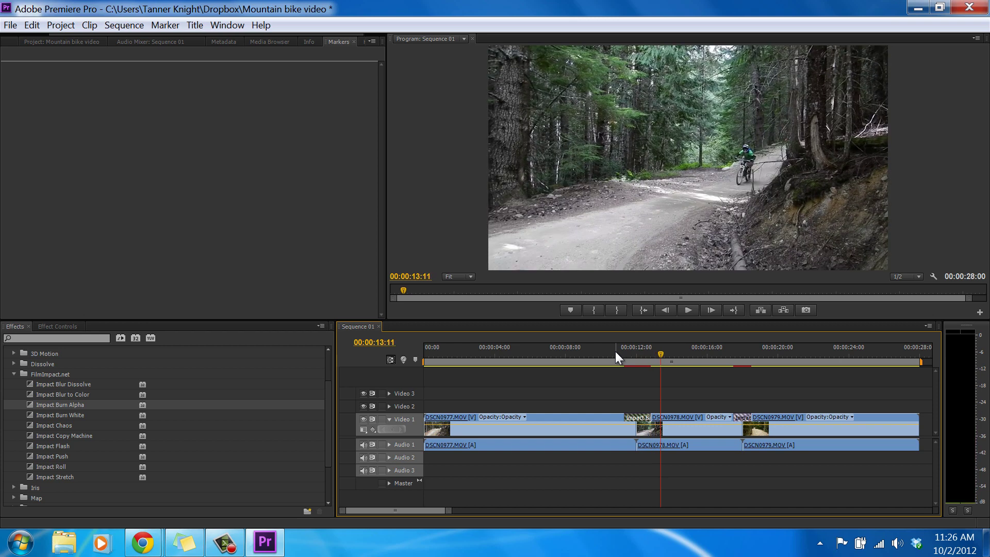
left_click(603, 351)
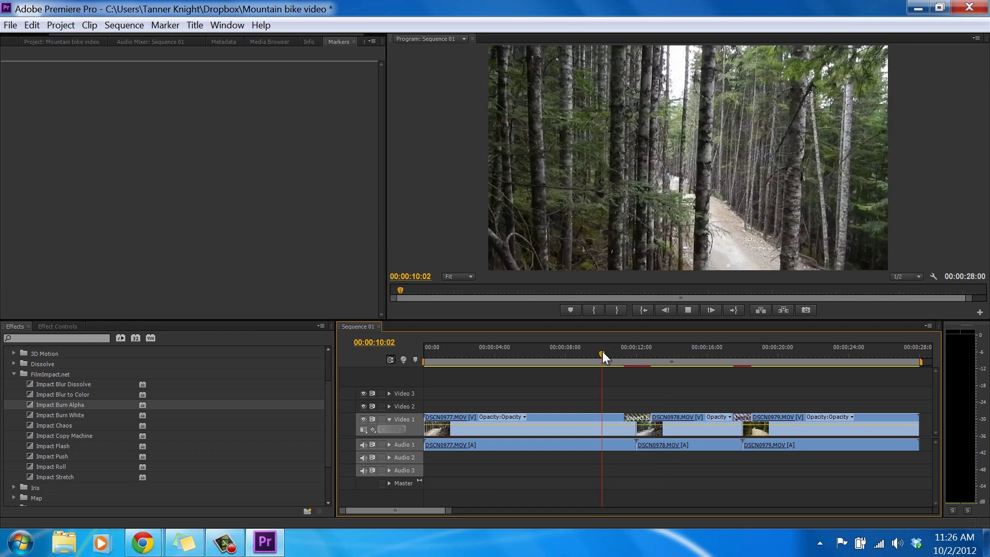
key("space")
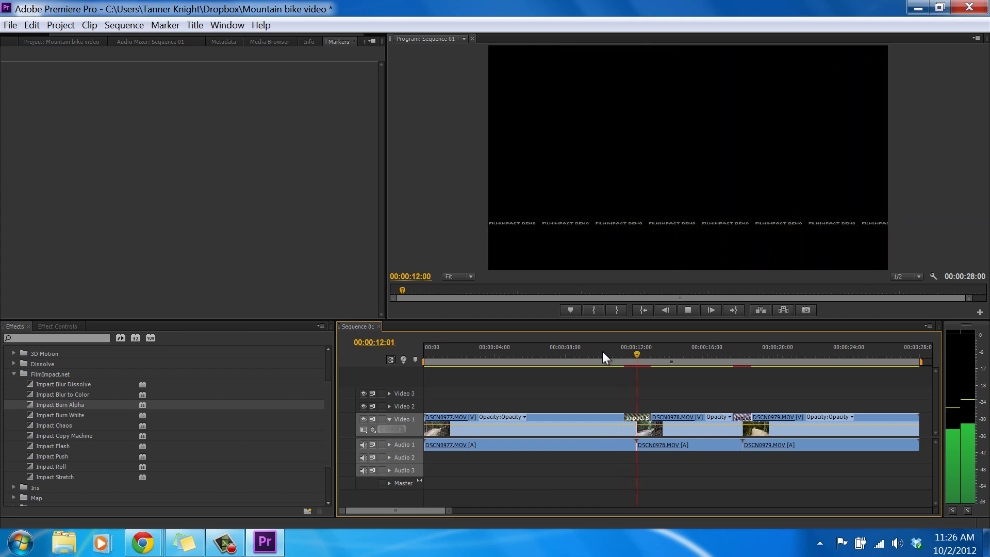
key("space")
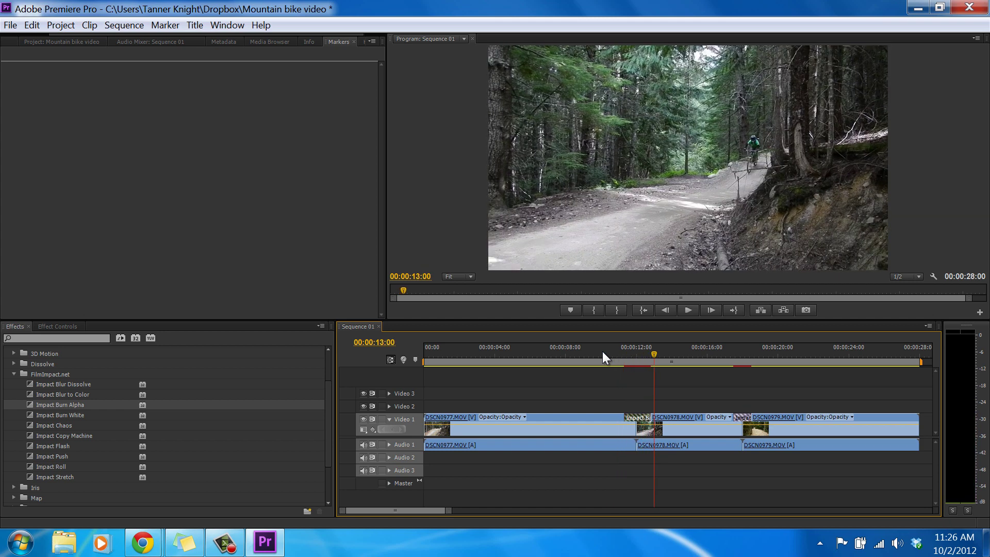
Step: Delete the second cut's transition and drop Impact Burn White between DSCN0978 and DSCN0979
left_click(742, 417)
key("Delete")
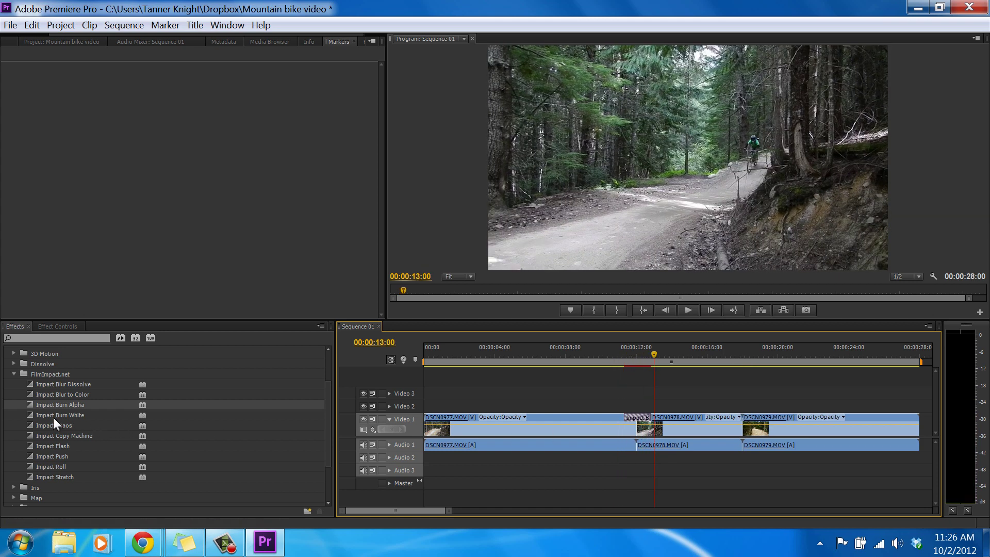
left_click_drag(51, 416, 751, 420)
Step: Preview Impact Burn White at the second cut to 18:23, then clear Burn Alpha from the first cut
left_click(565, 286)
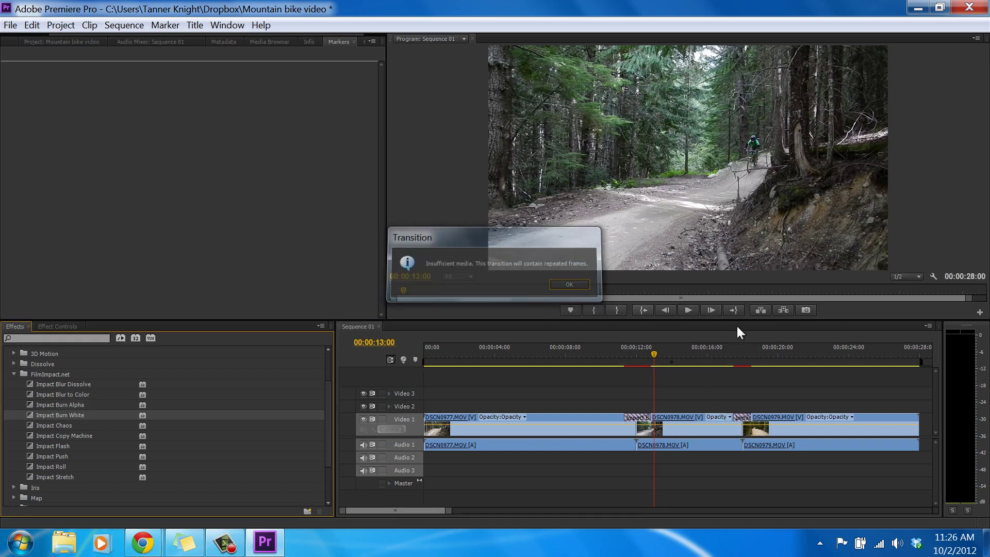
left_click(716, 353)
key("space")
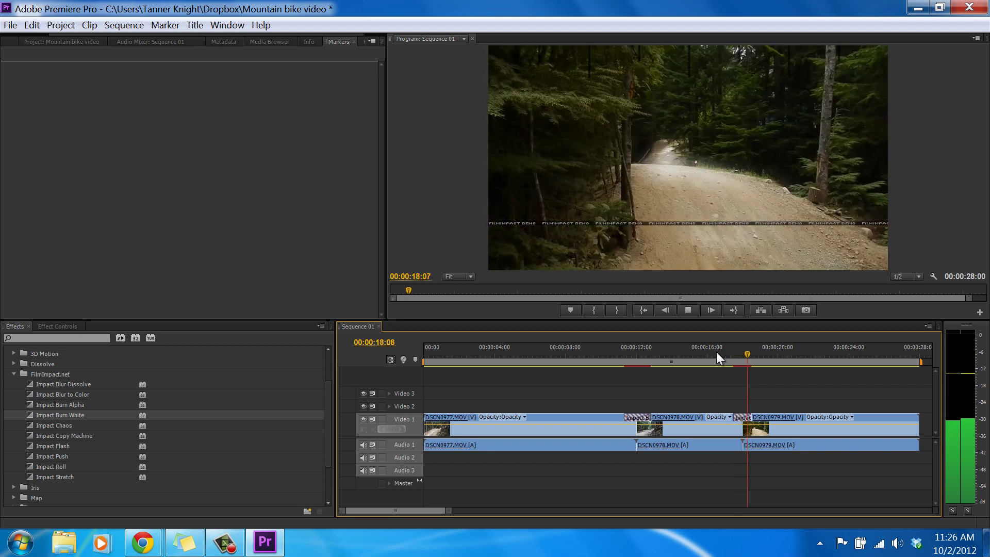
key("space")
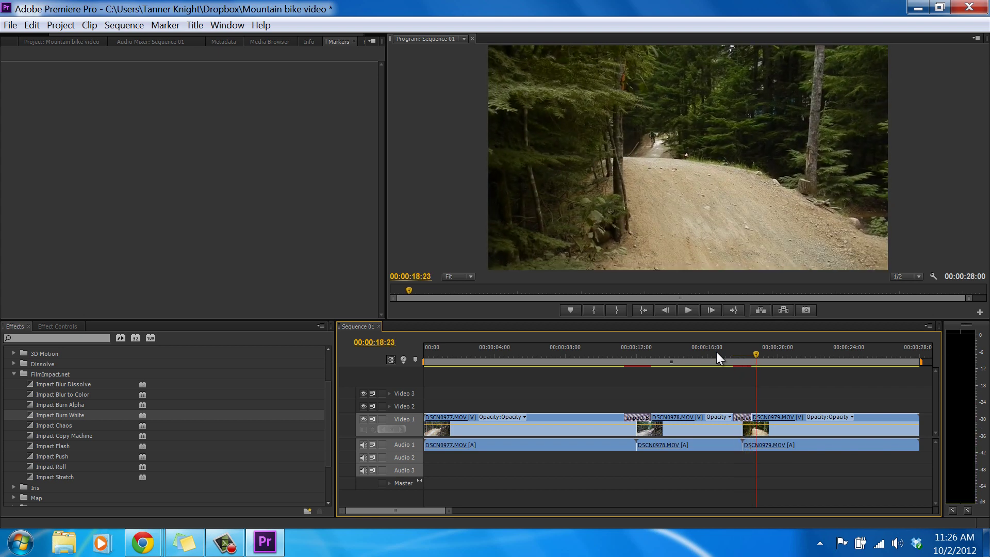
right_click(638, 417)
left_click(665, 422)
Step: Apply Impact Chaos at the DSCN0977/DSCN0978 cut, extending it slightly earlier
left_click_drag(54, 422, 635, 424)
left_click(566, 283)
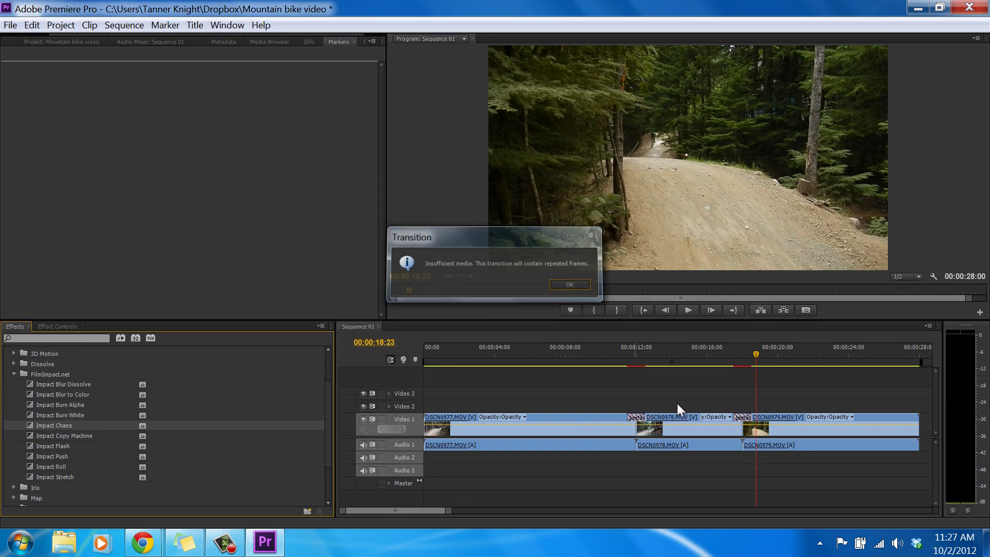
left_click(629, 416)
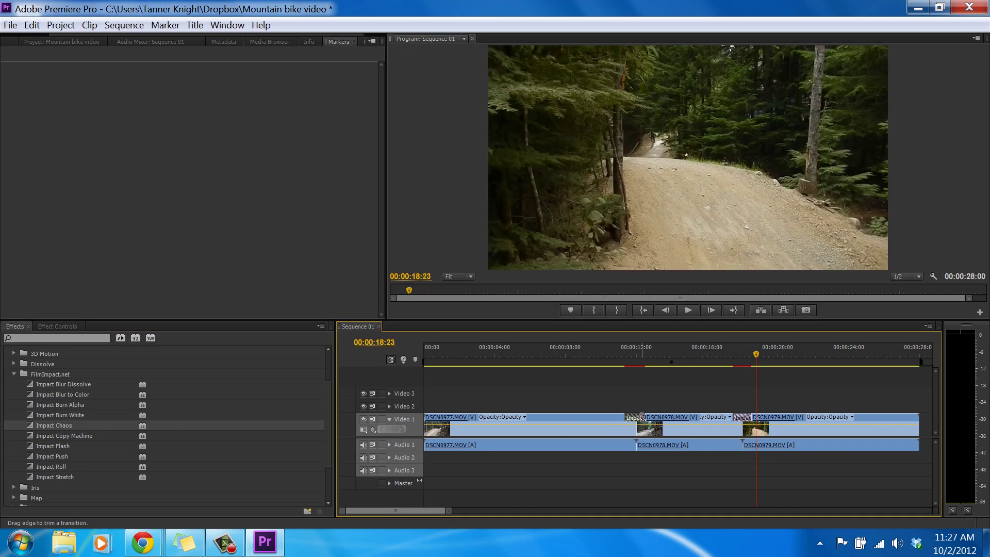
Step: Play the Impact Chaos transition twice from 10:24, stopping at 13:15
left_click(614, 347)
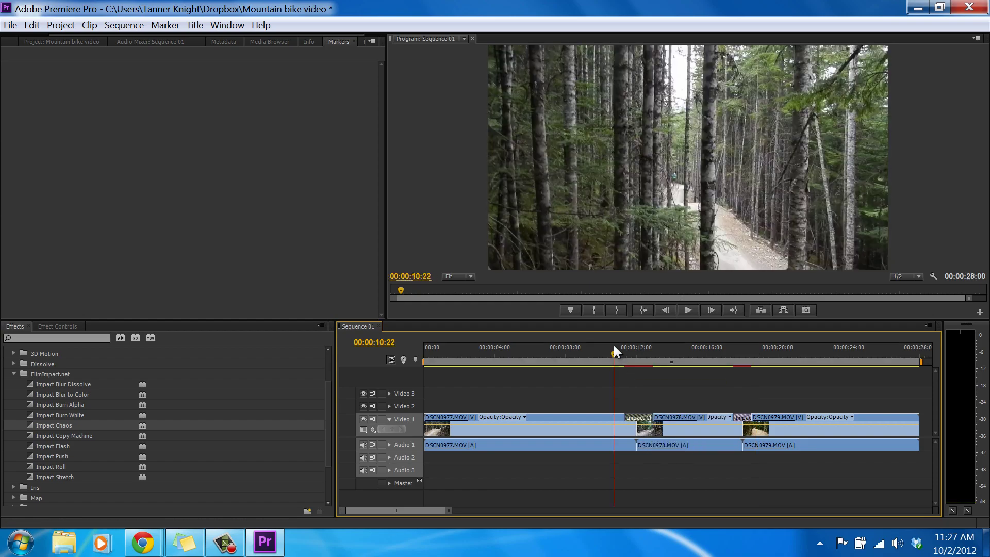
key("space")
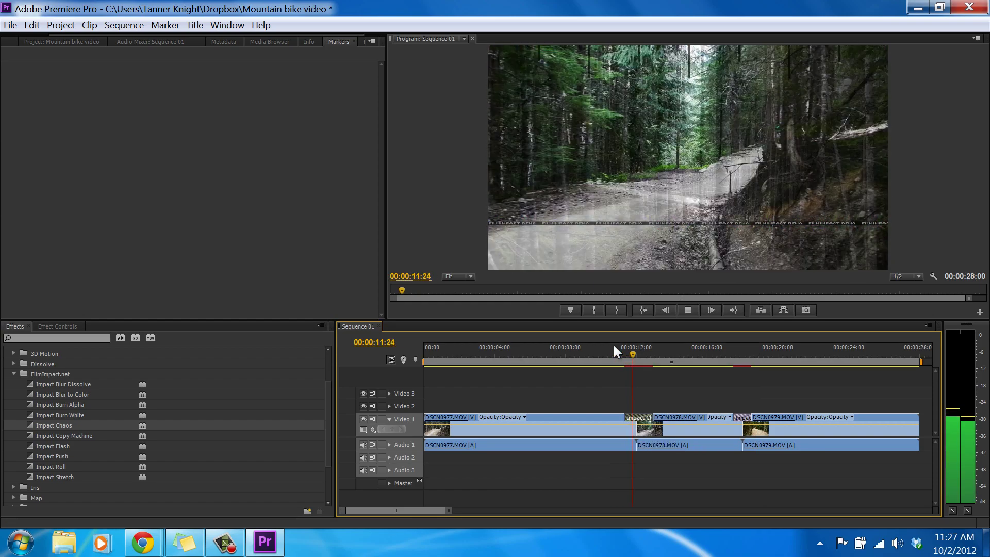
key("space")
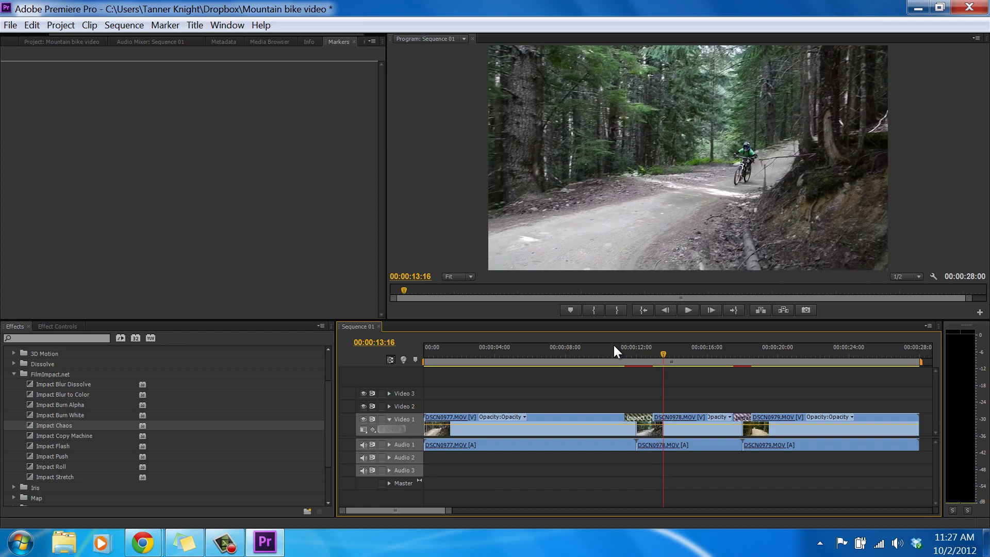
left_click(614, 346)
key("space")
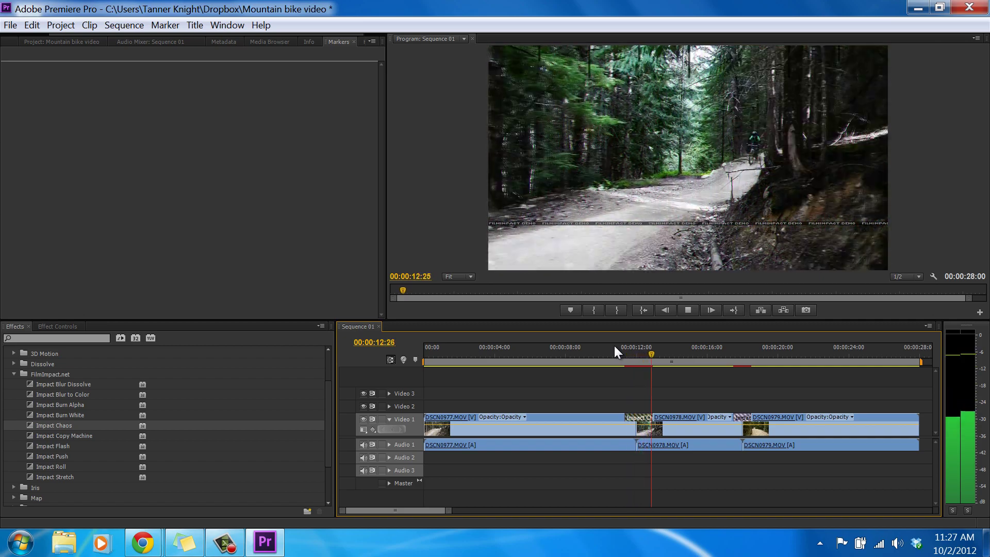
key("space")
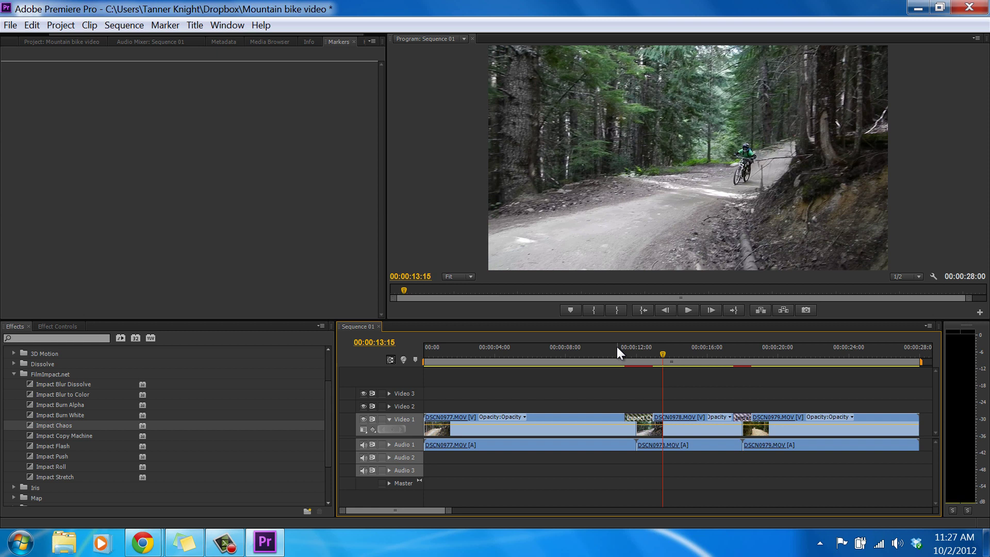
left_click(737, 420)
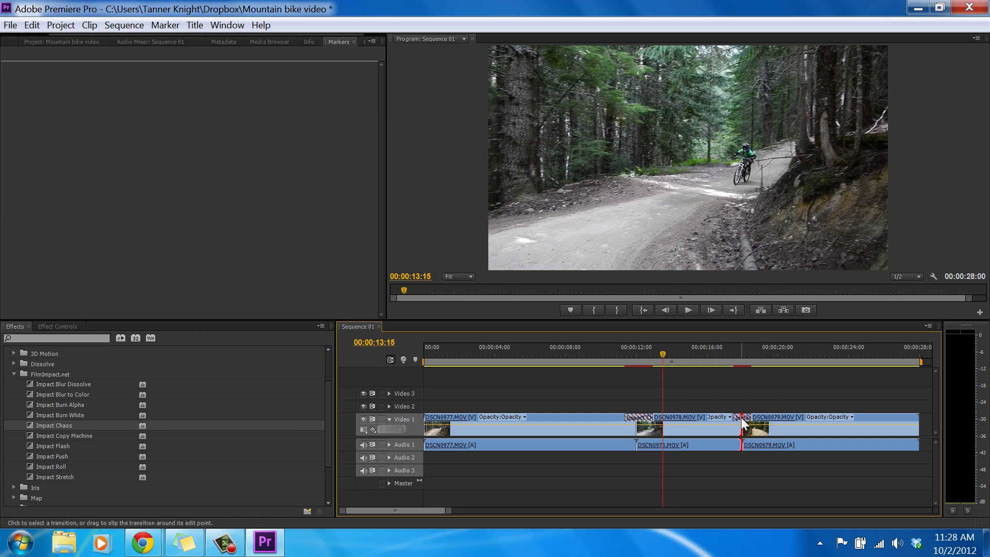
Step: Swap the first cut's Impact Chaos transition for Impact Copy Machine
left_click(744, 422)
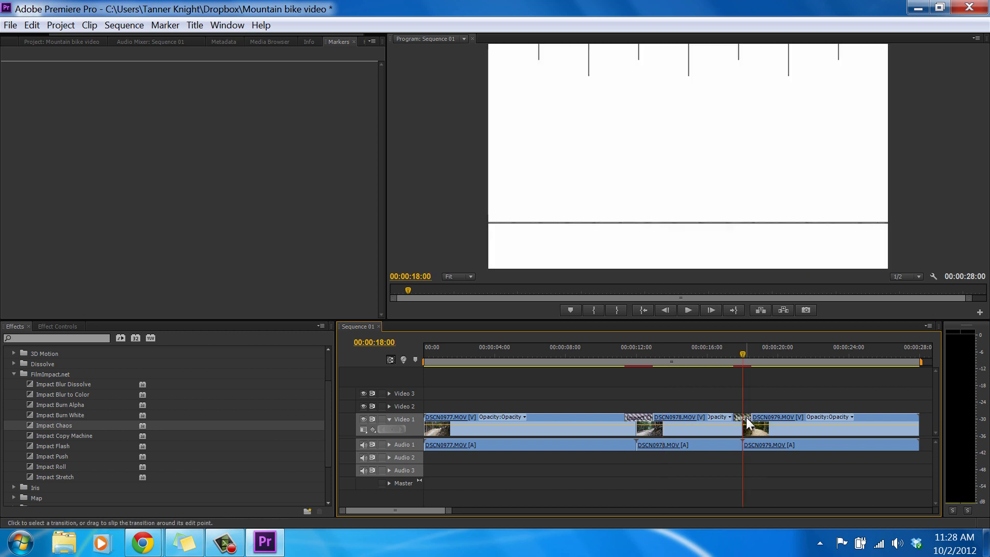
left_click(640, 421)
key("Delete")
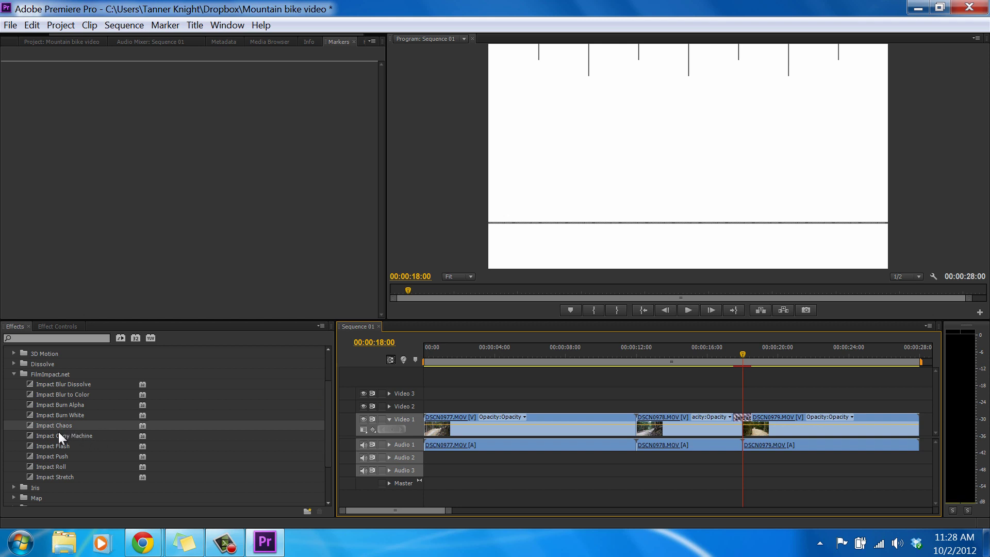
left_click_drag(57, 435, 637, 417)
Step: Preview Impact Copy Machine twice from about 10:12, then delete it
left_click(586, 288)
left_click(608, 355)
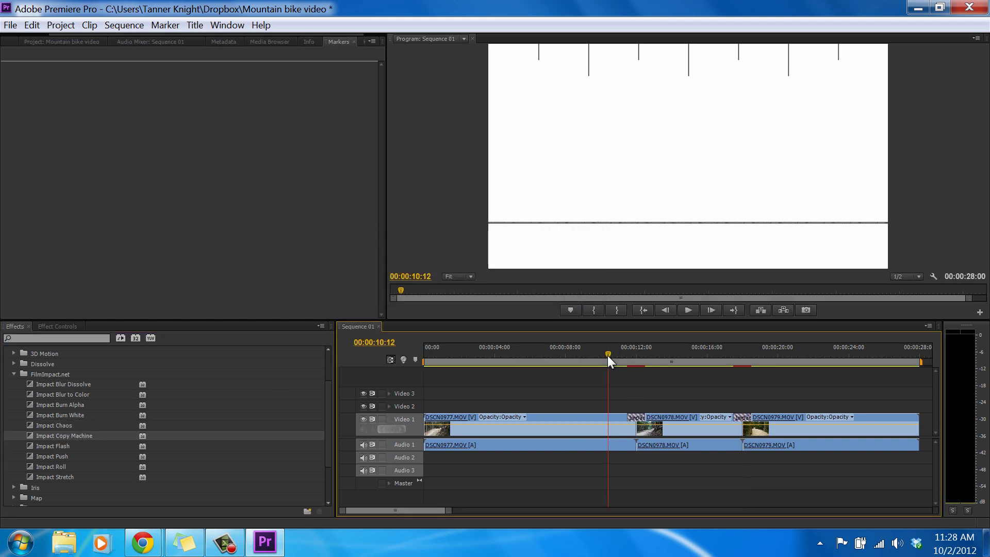
key("space")
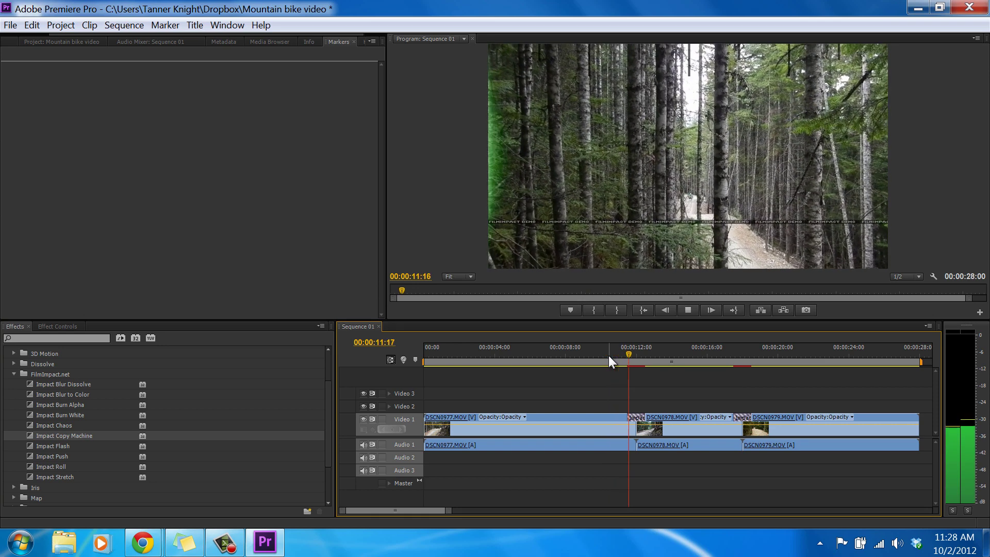
key("space")
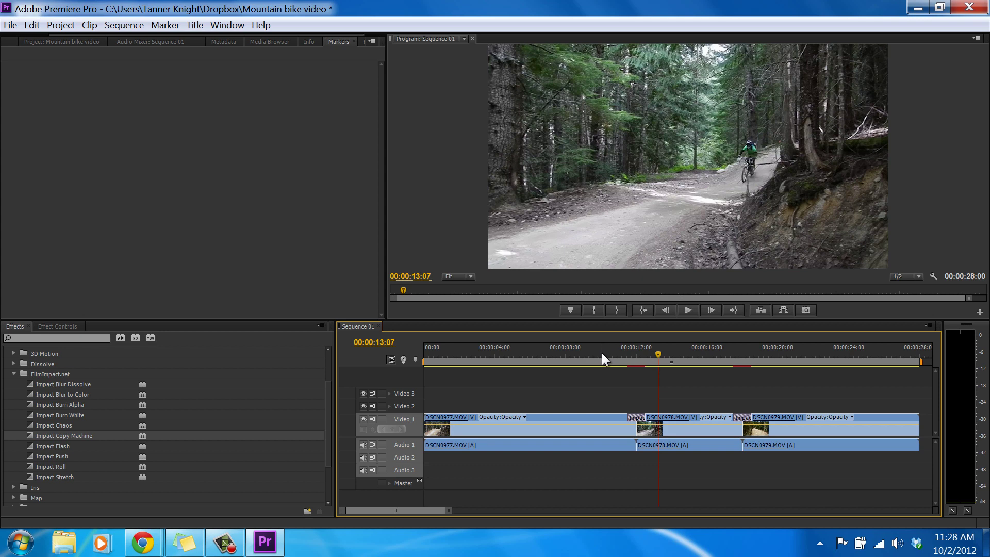
left_click(610, 354)
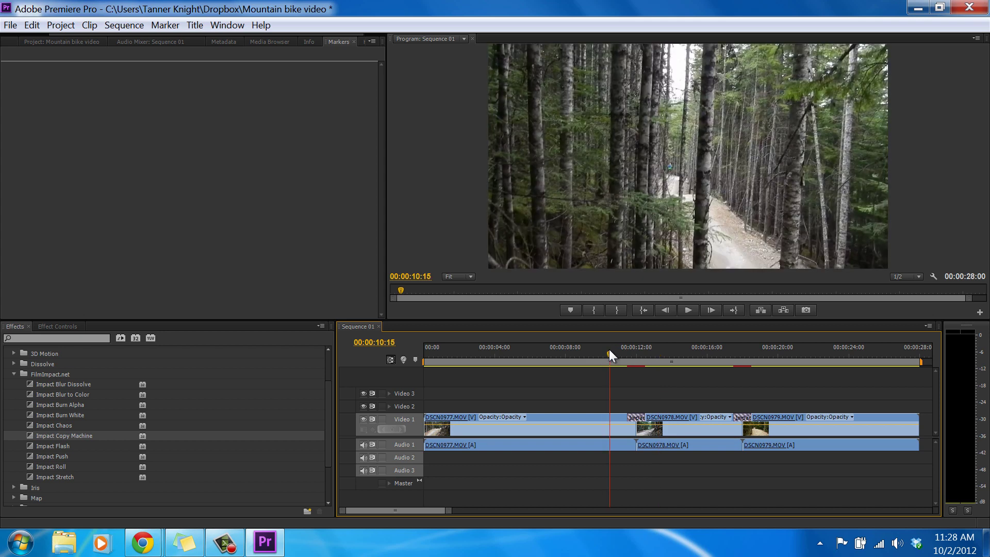
key("space")
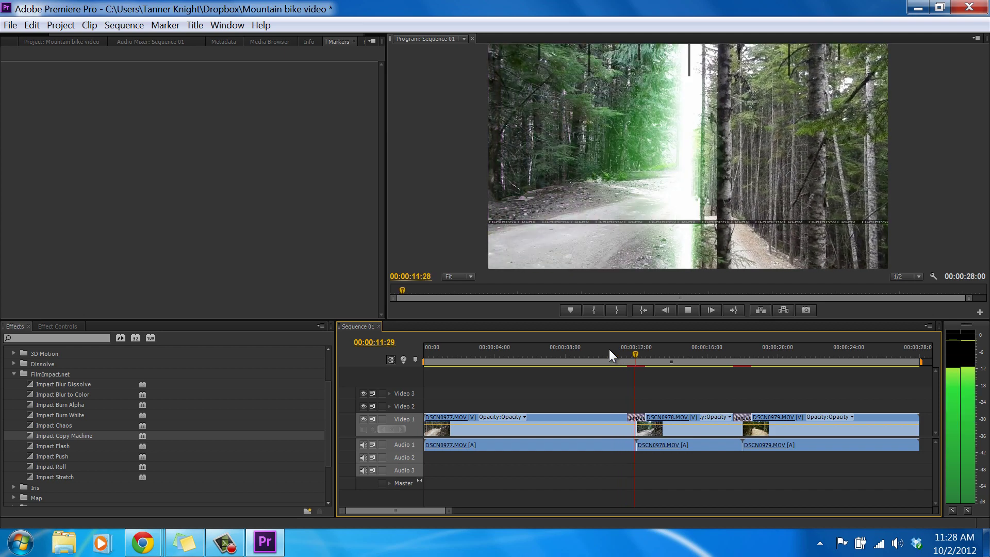
key("space")
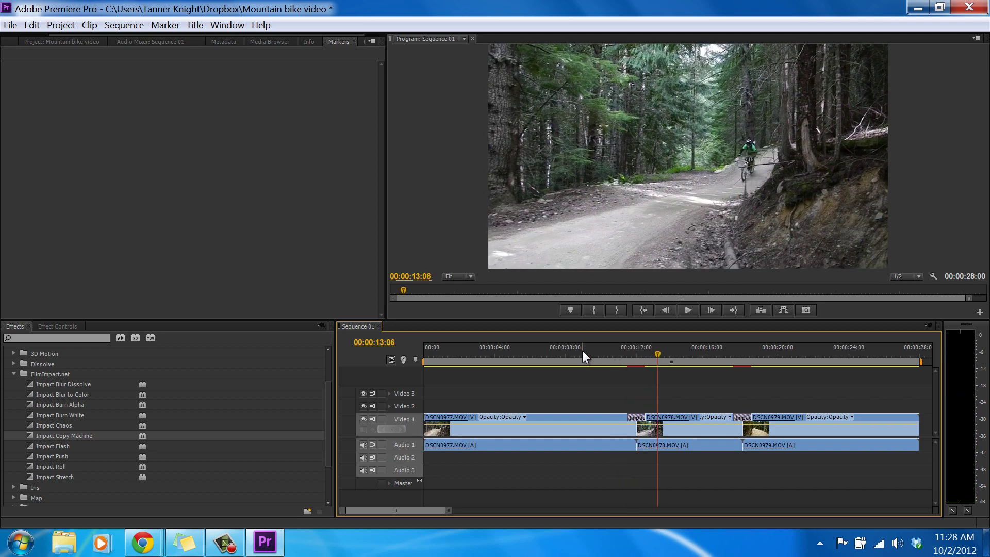
key("Delete")
Step: Apply Impact Stretch at the first cut and lengthen it by 13 frames
left_click_drag(49, 474, 624, 422)
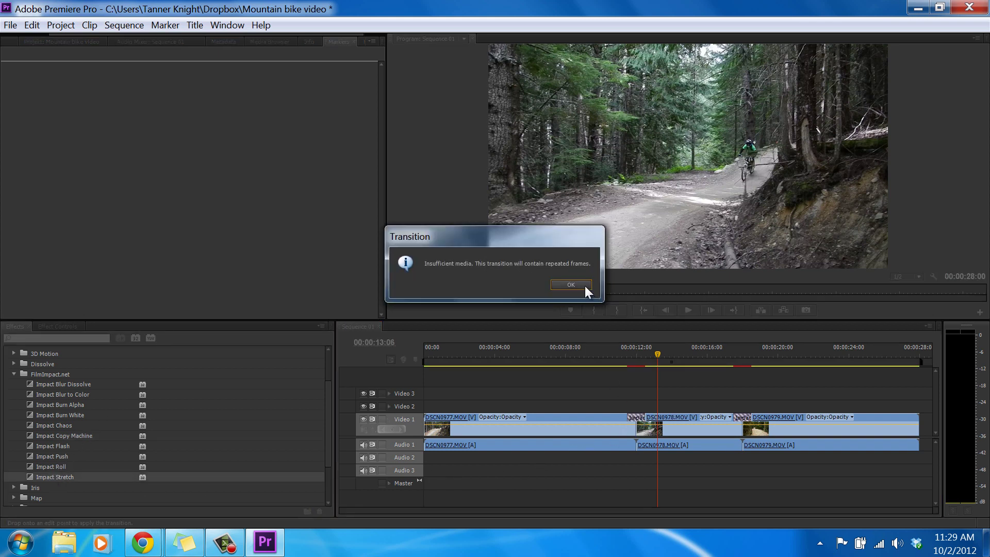
left_click(585, 286)
left_click(634, 417)
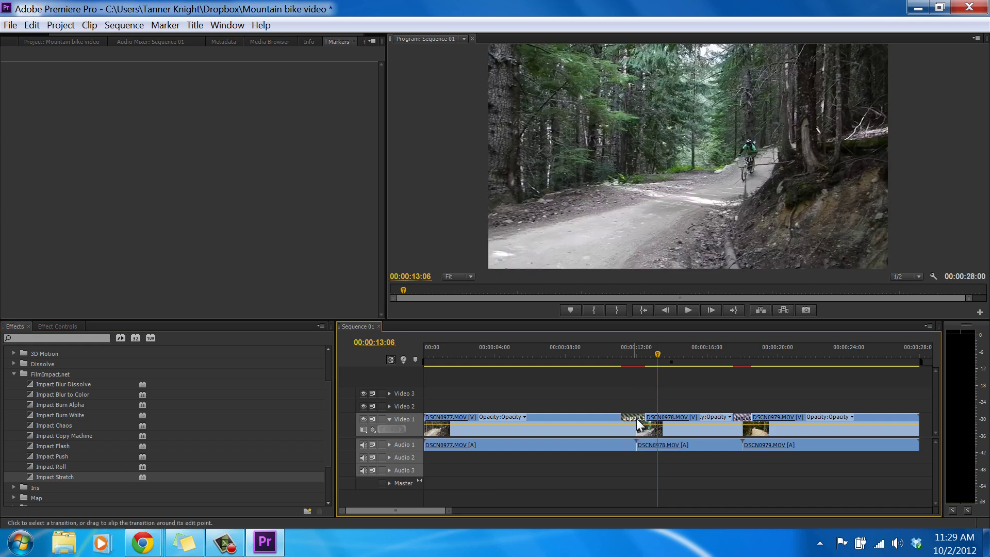
left_click_drag(643, 417, 650, 418)
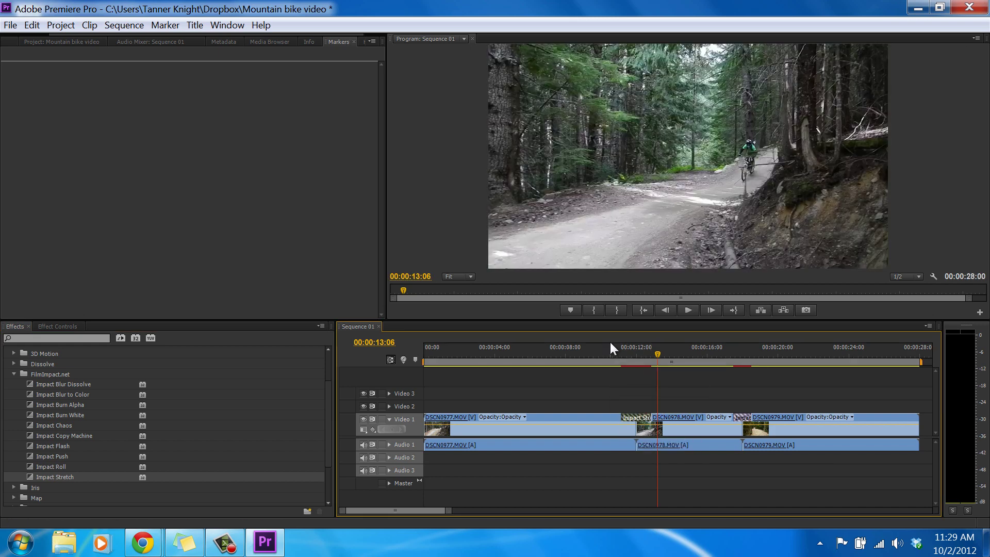
Step: Play the Impact Stretch transition twice from 00:00:10:15
left_click(611, 346)
key("space")
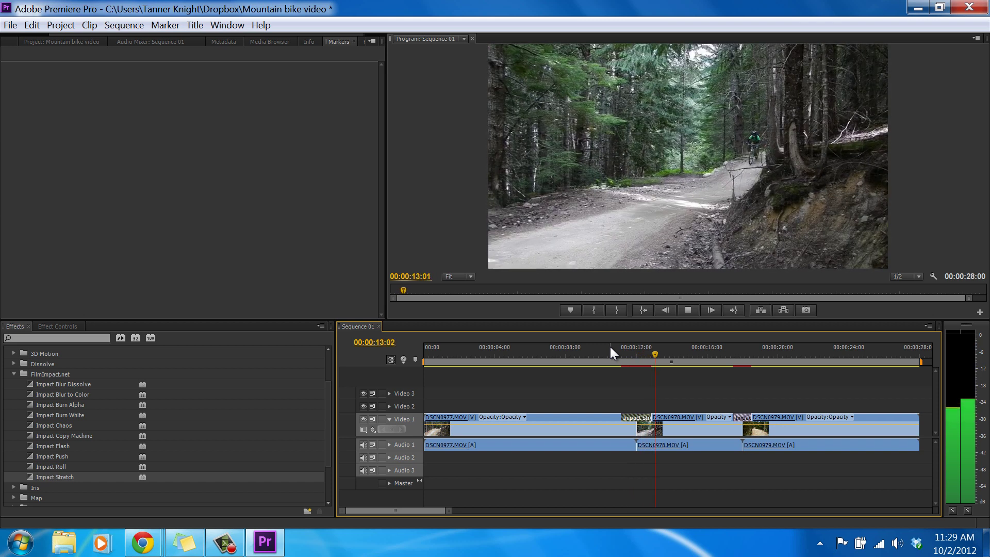
key("space")
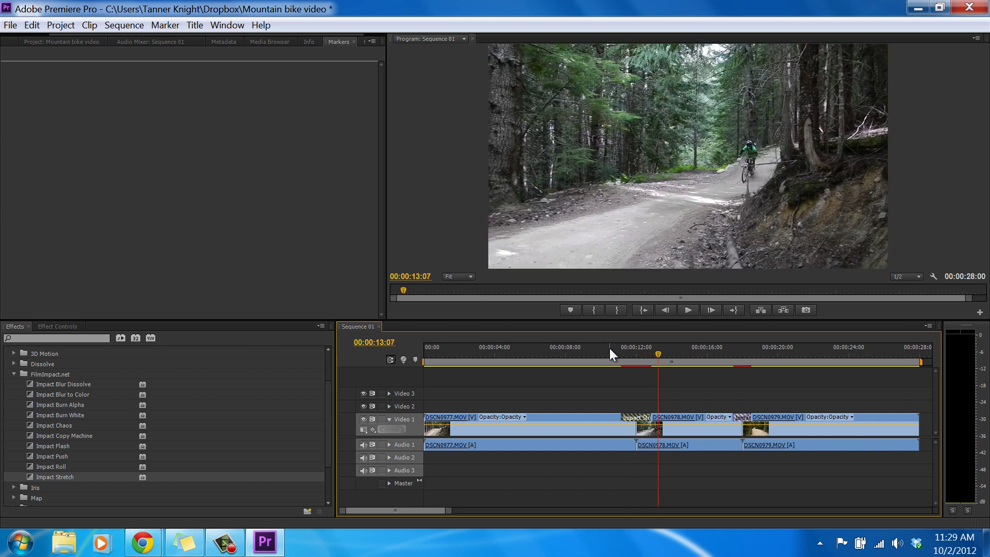
left_click(609, 348)
key("space")
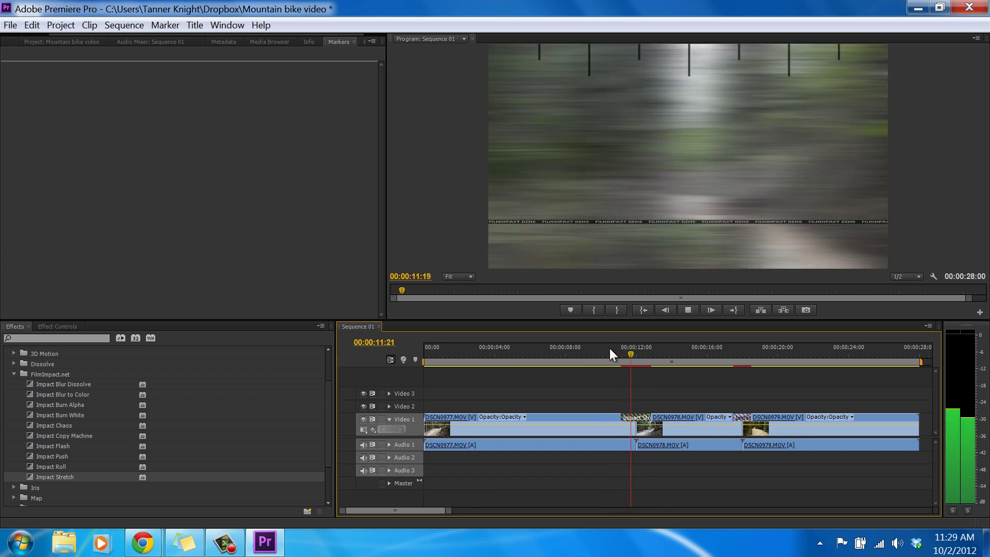
key("space")
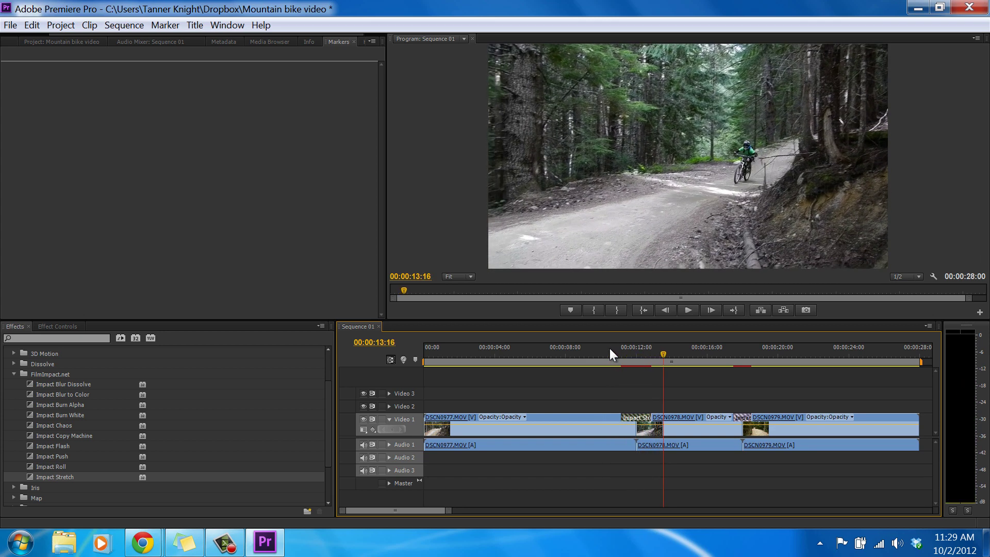
left_click_drag(664, 351, 382, 342)
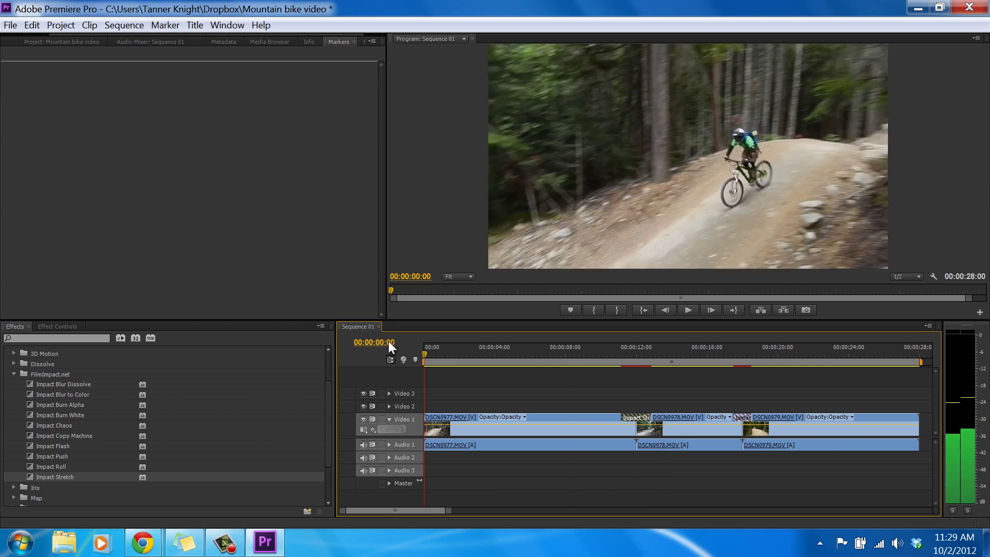
key("space")
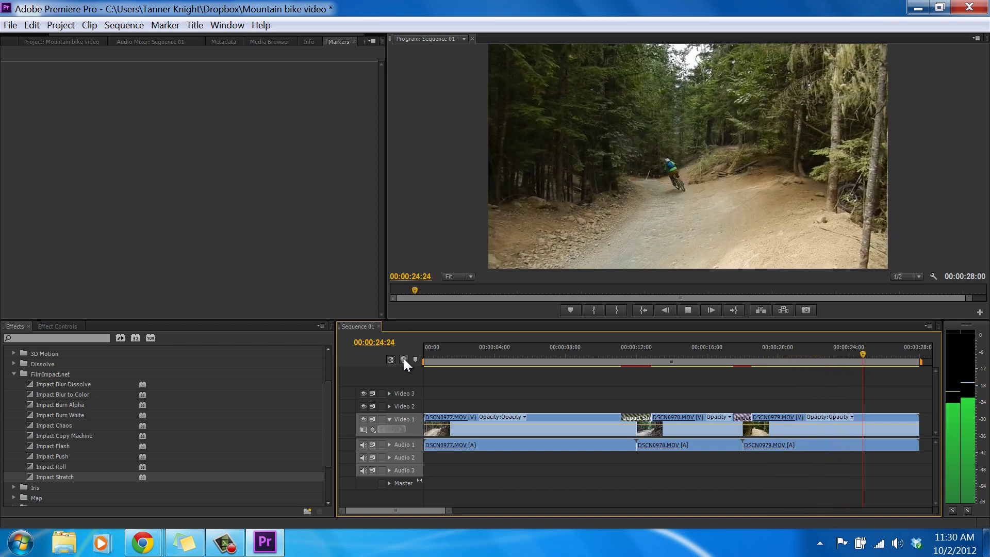
Step: Add Impact Chaos to the end of DSCN0979 and play through it to black
key("space")
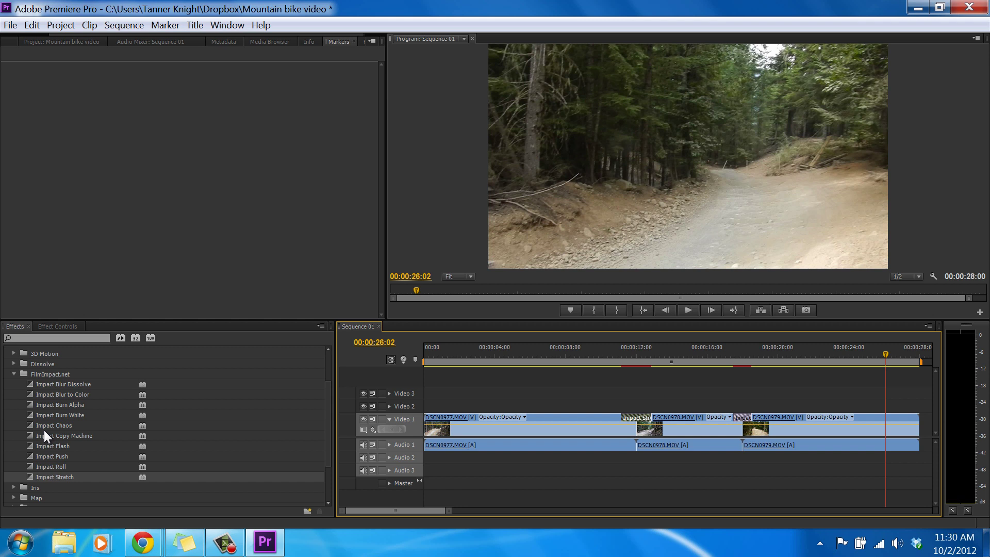
left_click_drag(44, 429, 884, 453)
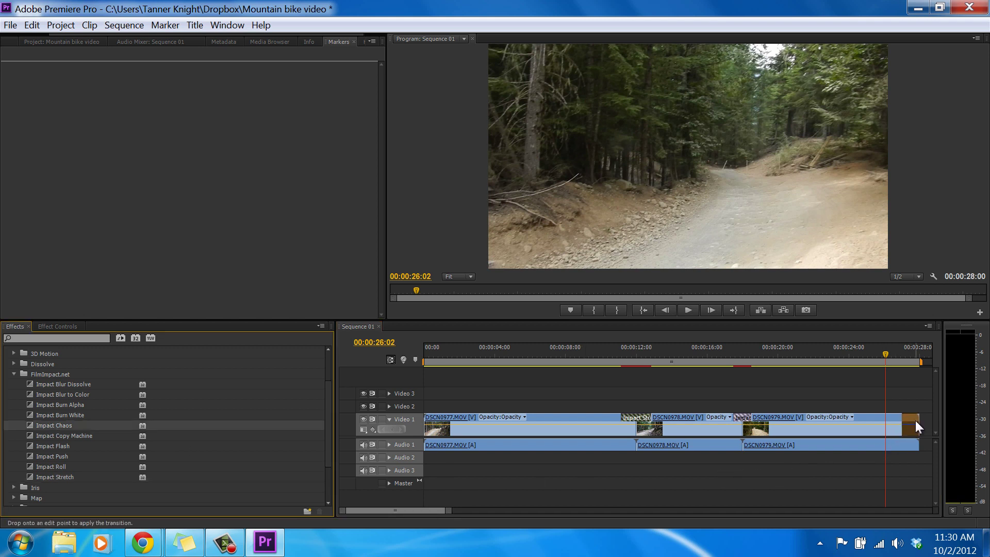
left_click_drag(911, 422, 896, 421)
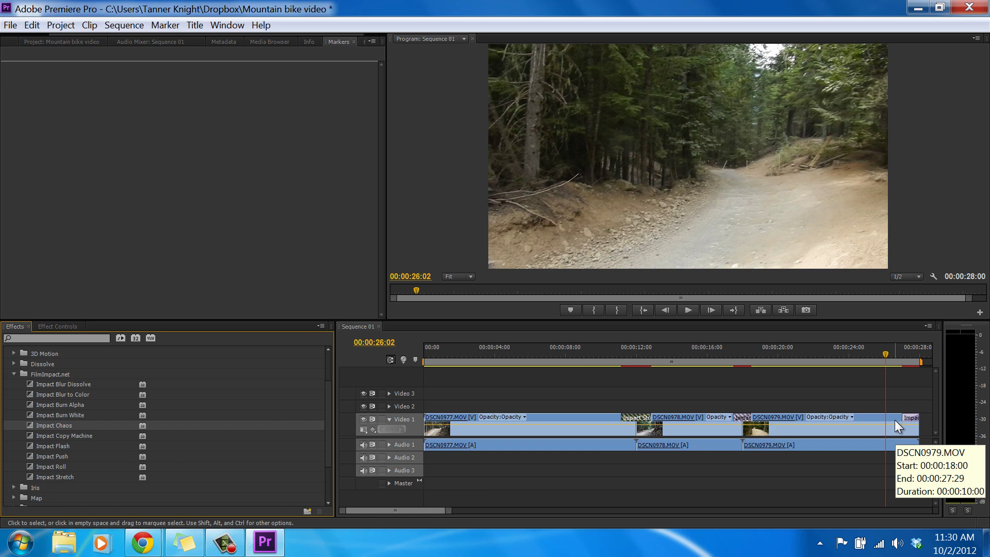
key("space")
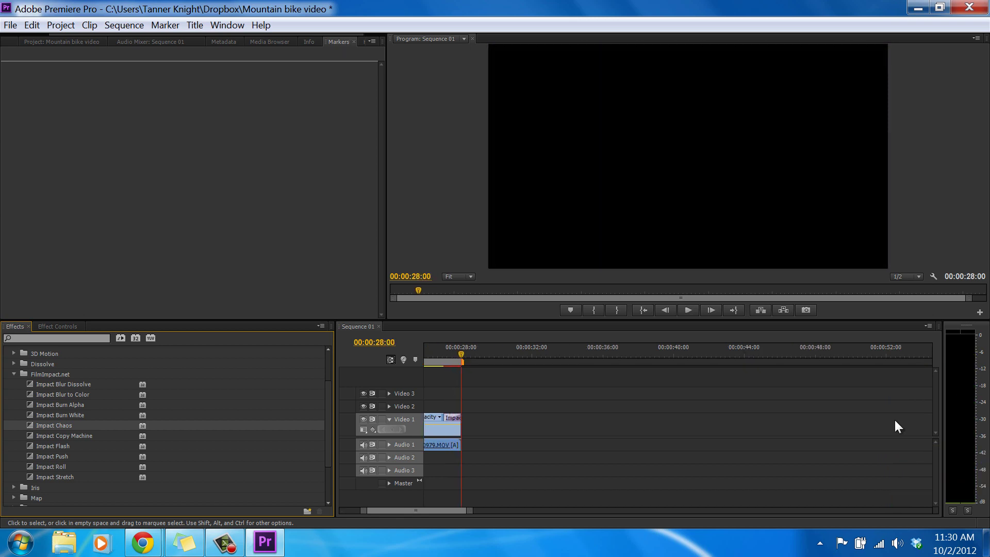
Step: Switch to the FilmImpact page in Chrome and open the store offering Transition Pack 1 for $29
left_click(895, 421)
mouse_move(135, 553)
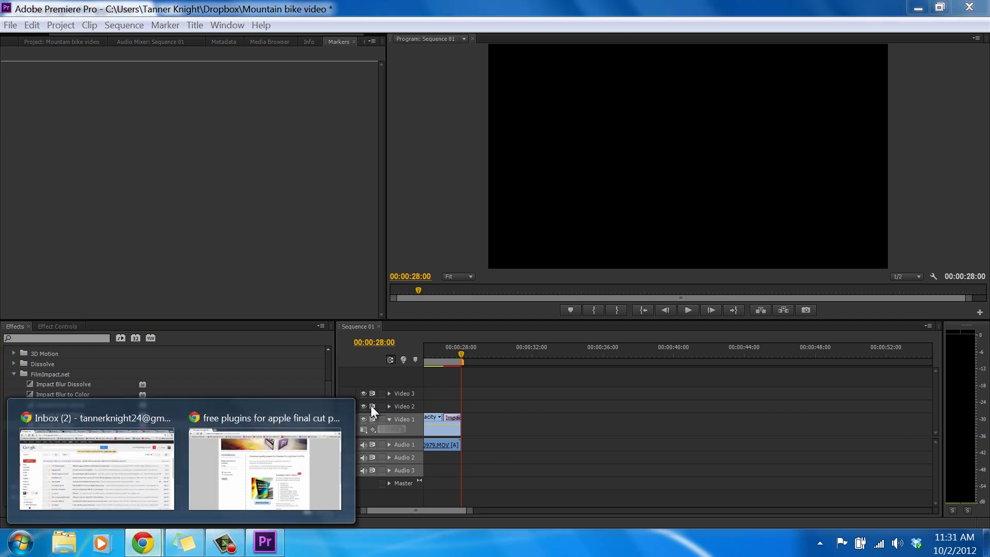
left_click(342, 422)
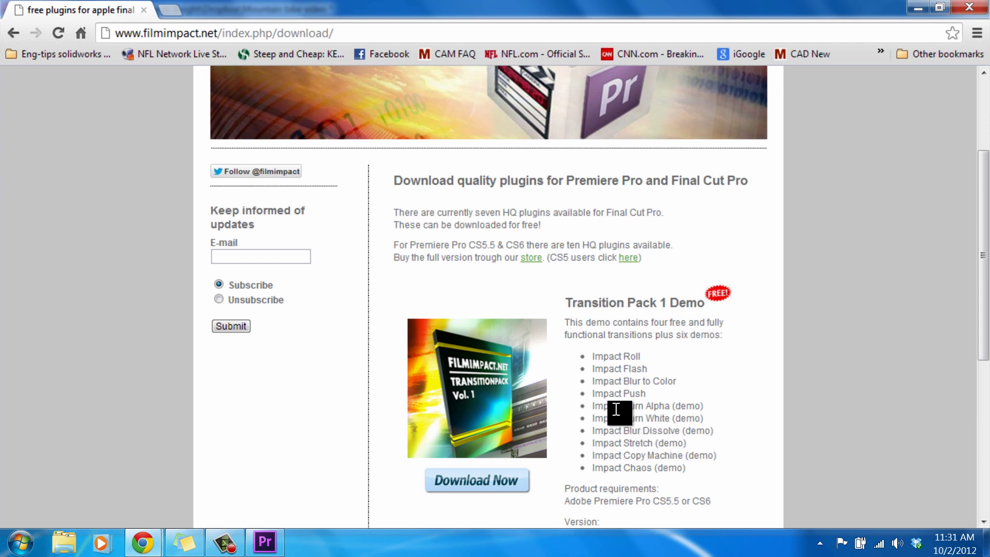
left_click(527, 257)
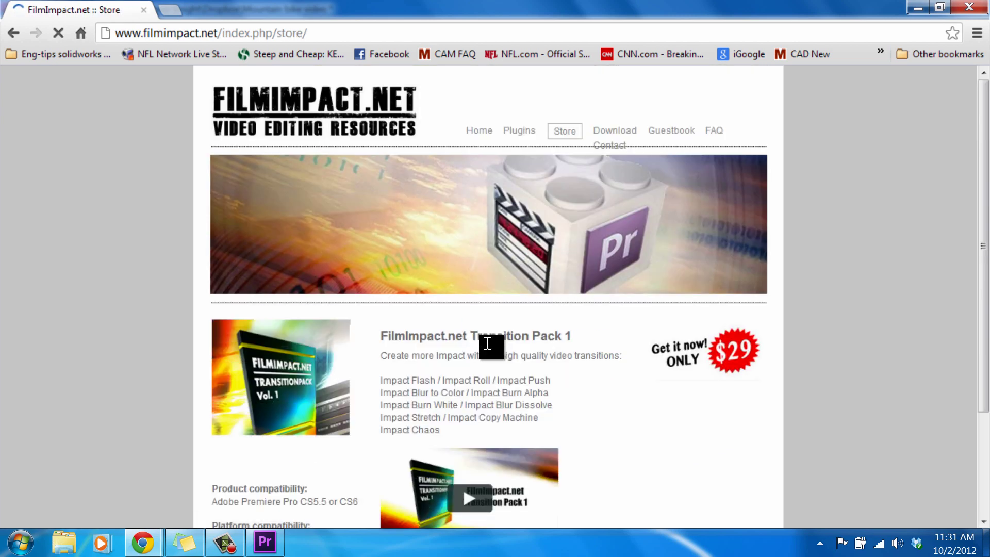
scroll(458, 358, "down", 2)
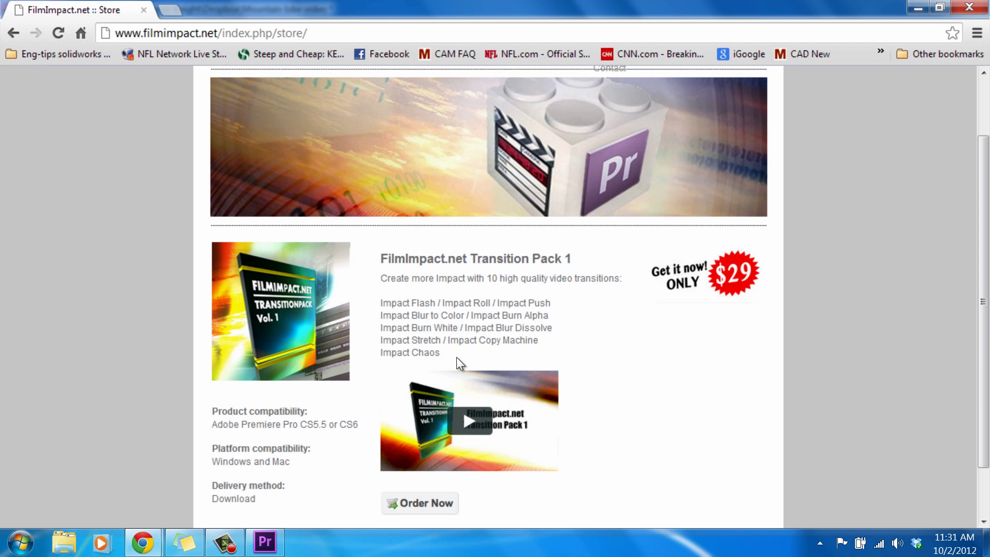
scroll(457, 357, "up", 2)
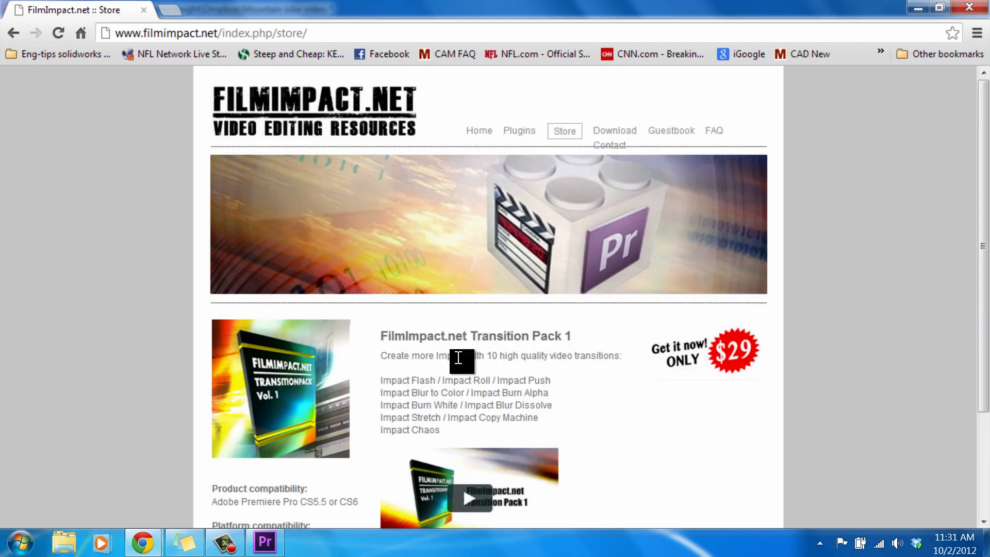